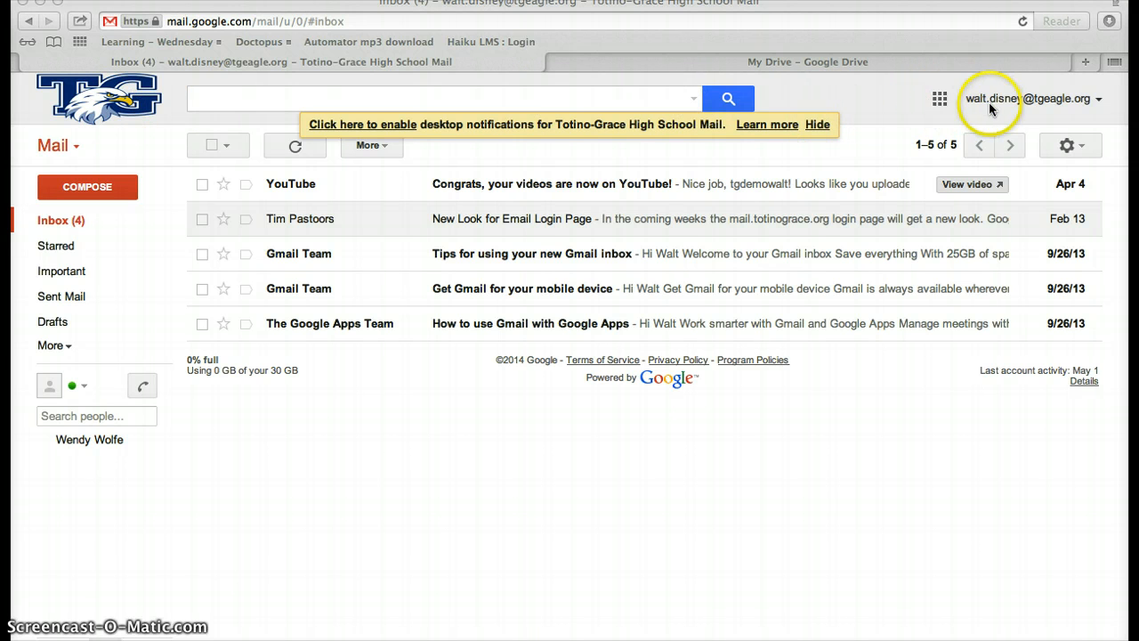
Step: Switch from the mail inbox to Google Drive and create a new form there
click(939, 100)
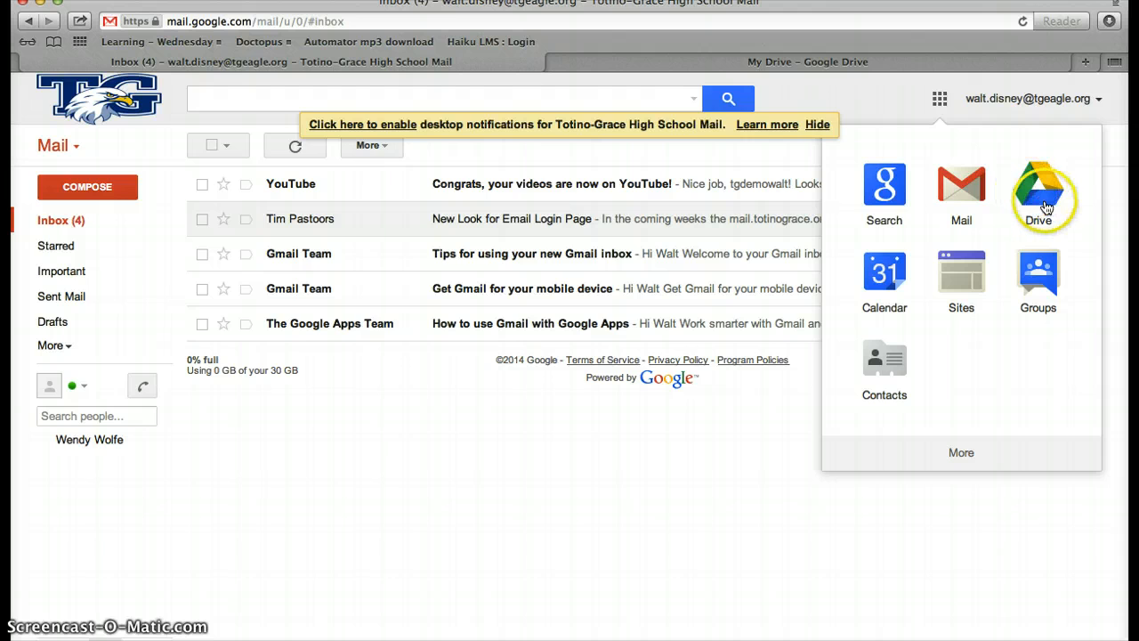
click(1046, 207)
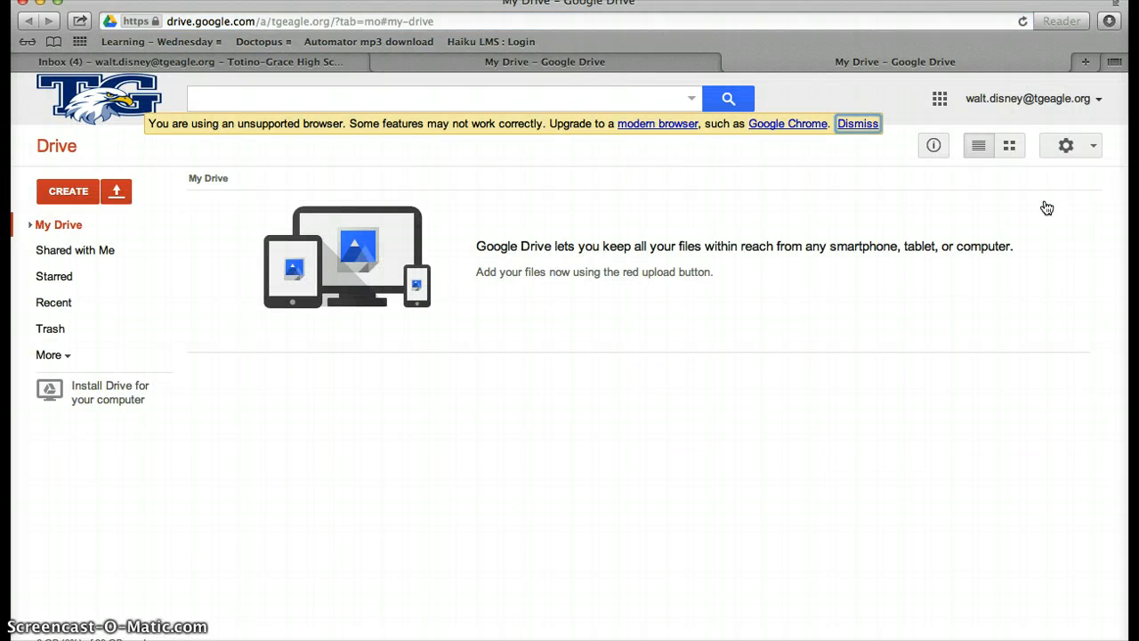
click(857, 124)
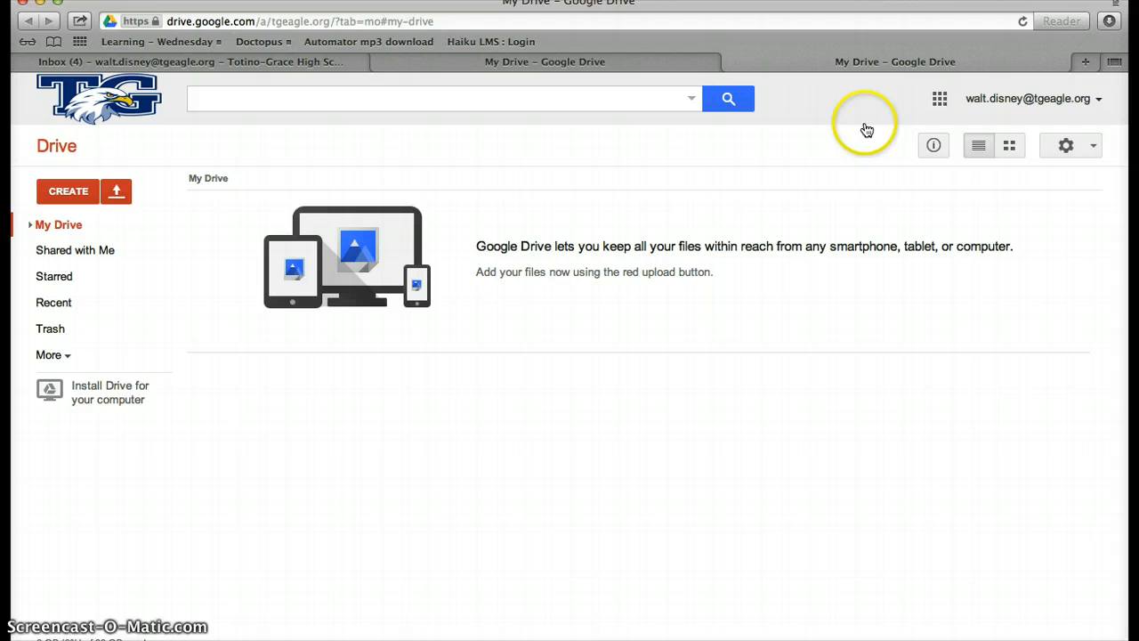
click(68, 191)
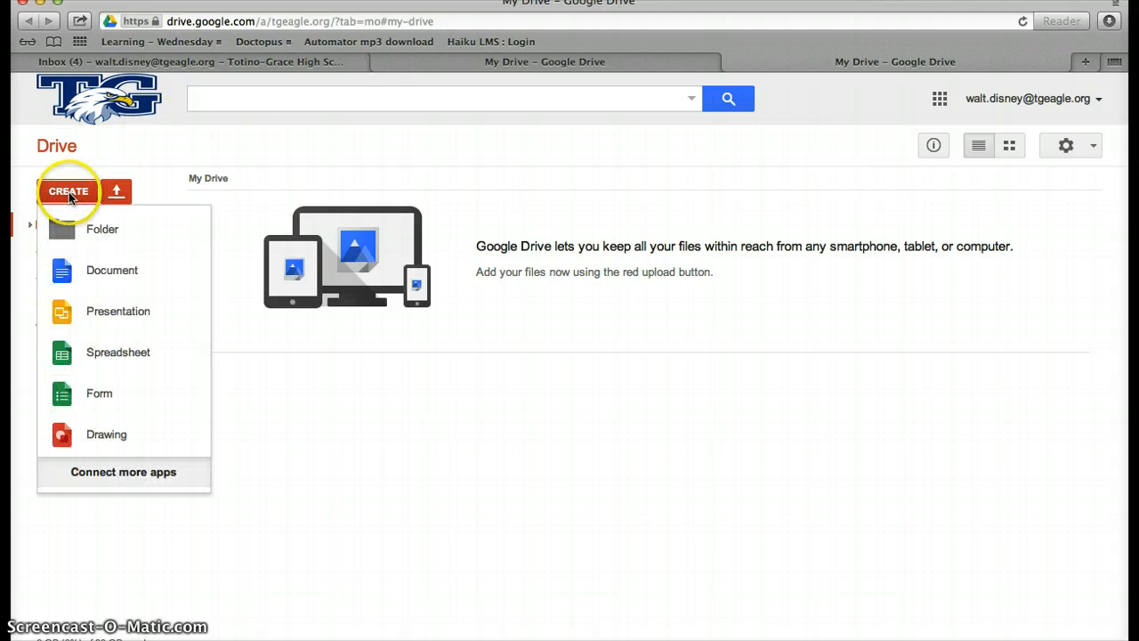
click(99, 394)
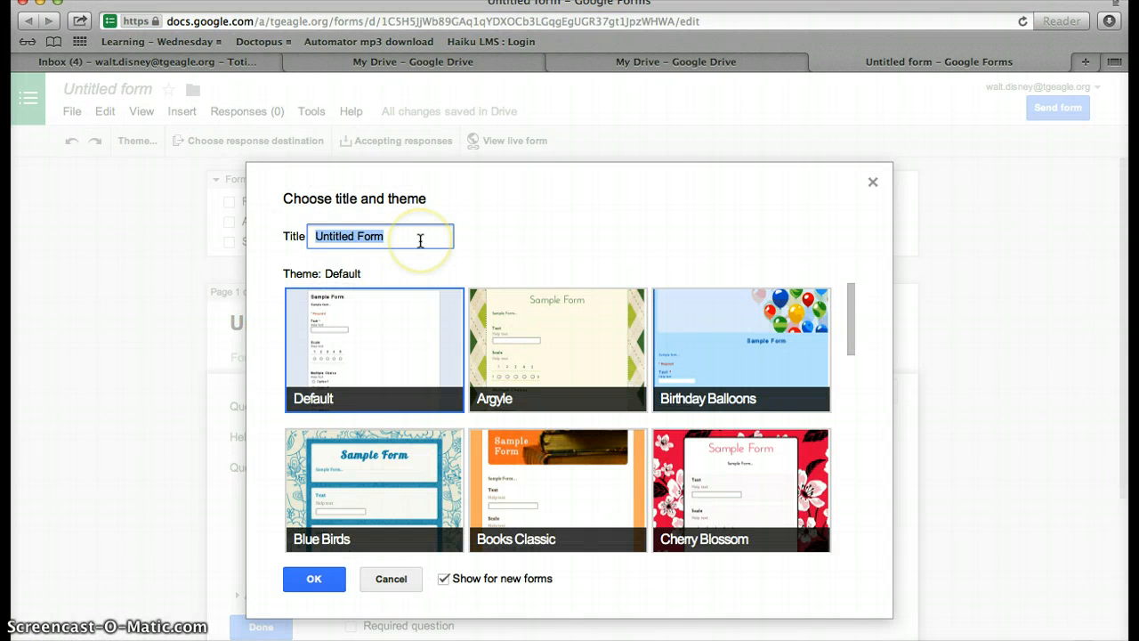
Step: Title the new form "Technology Survey" and apply the Magazine theme
text(Tech)
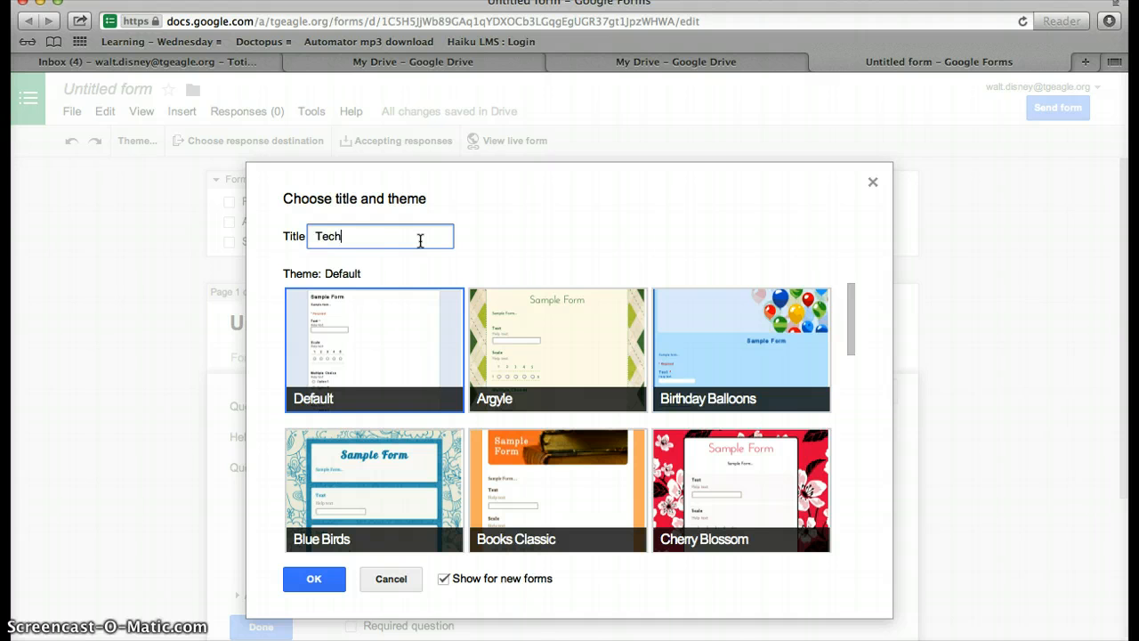
text(nology Survey)
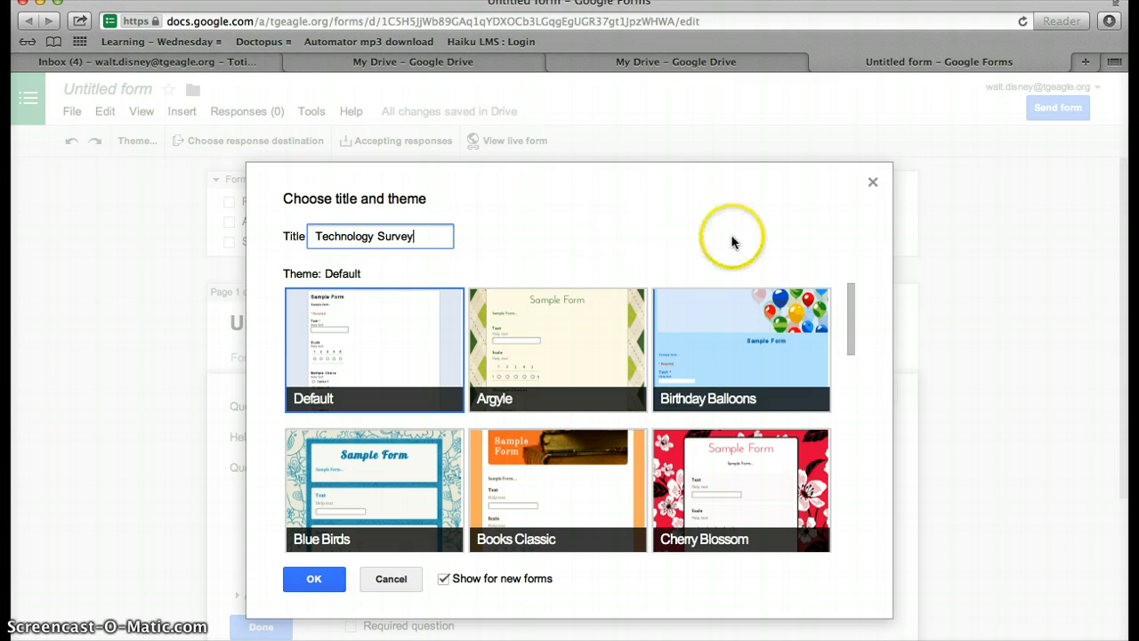
drag(852, 297, 851, 425)
scroll(501, 476, down, 1)
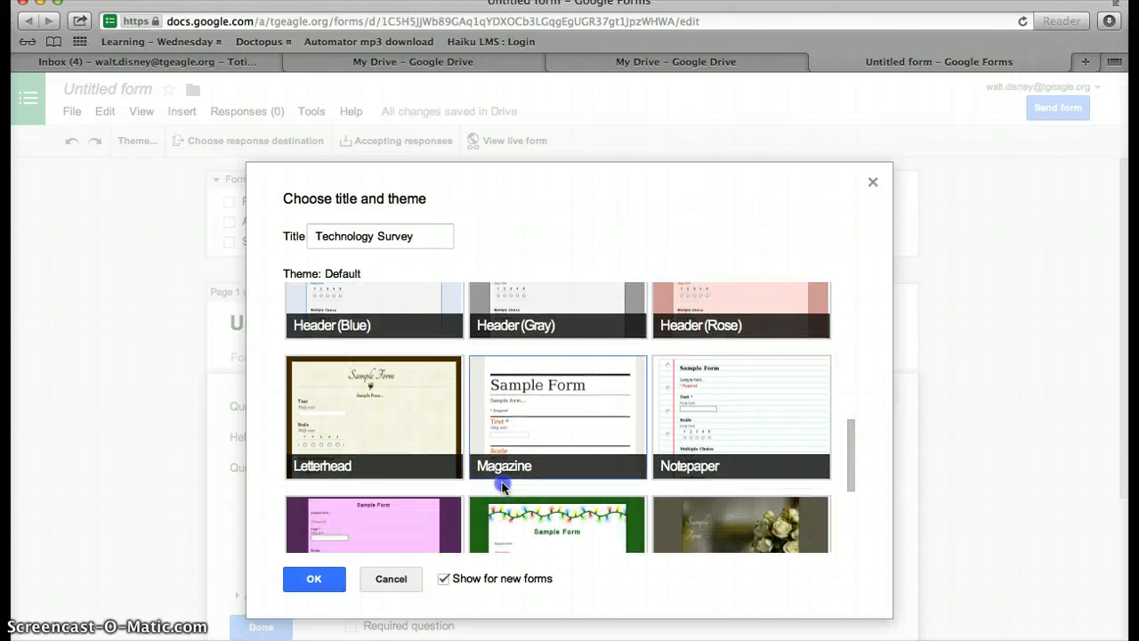
click(509, 442)
click(304, 582)
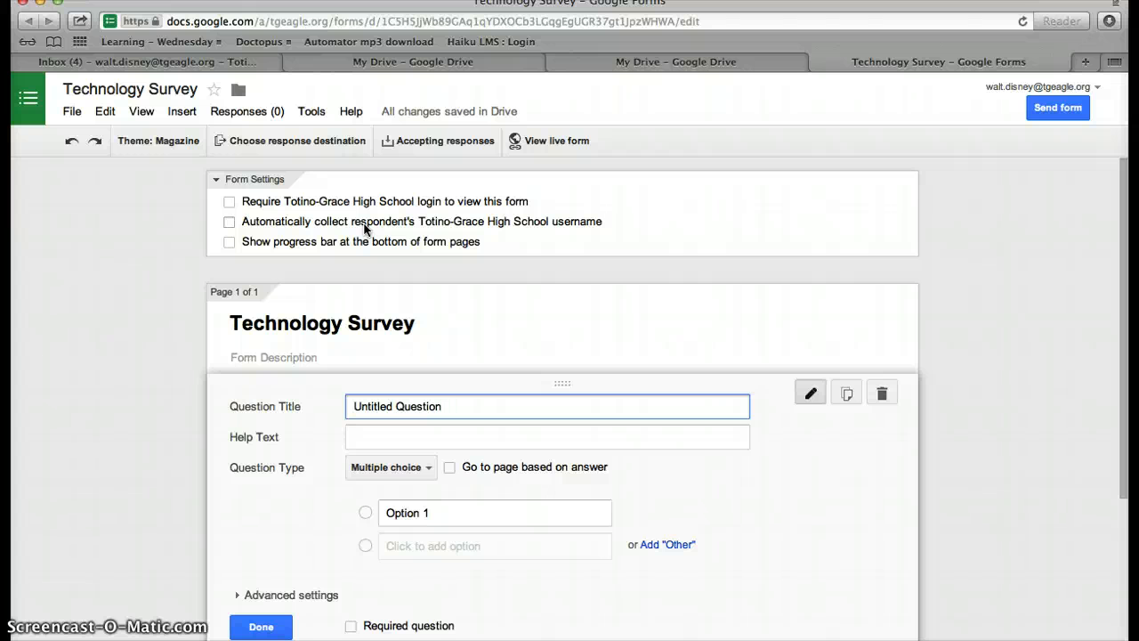
Step: Require the Totino-Grace High School login to view the form and automatically collect respondents' usernames
click(228, 222)
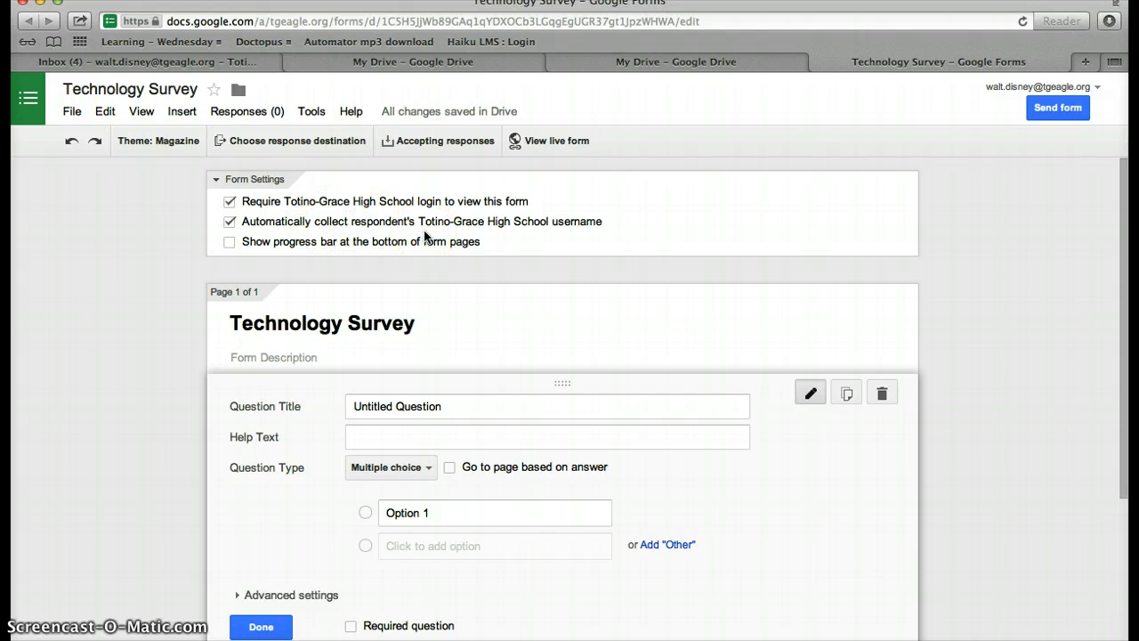
click(230, 220)
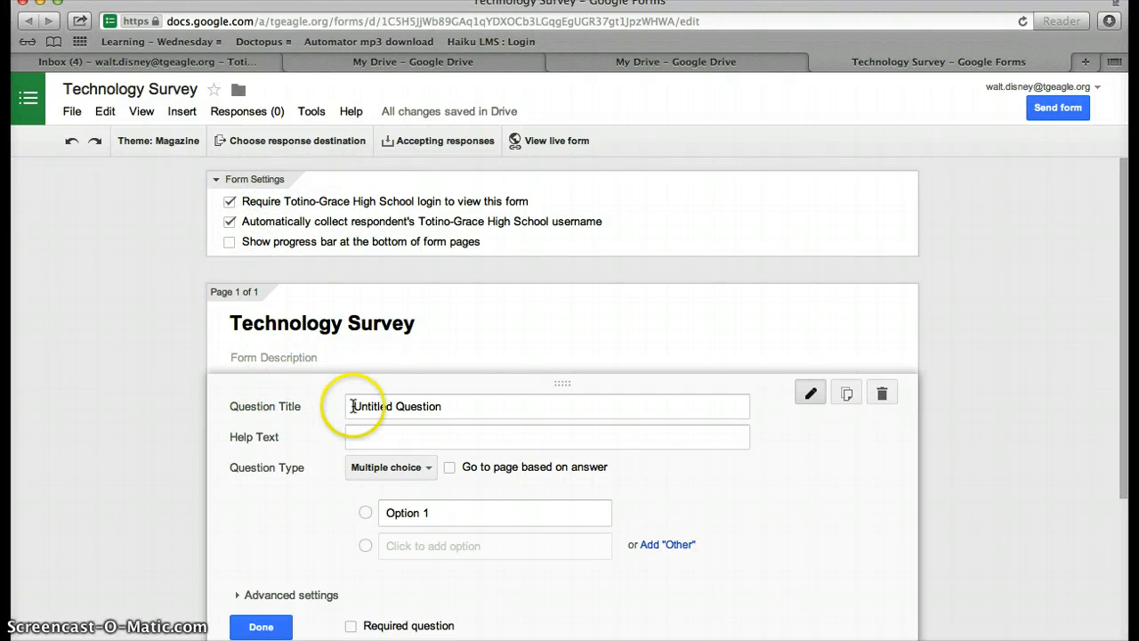
scroll(198, 383, down, 2)
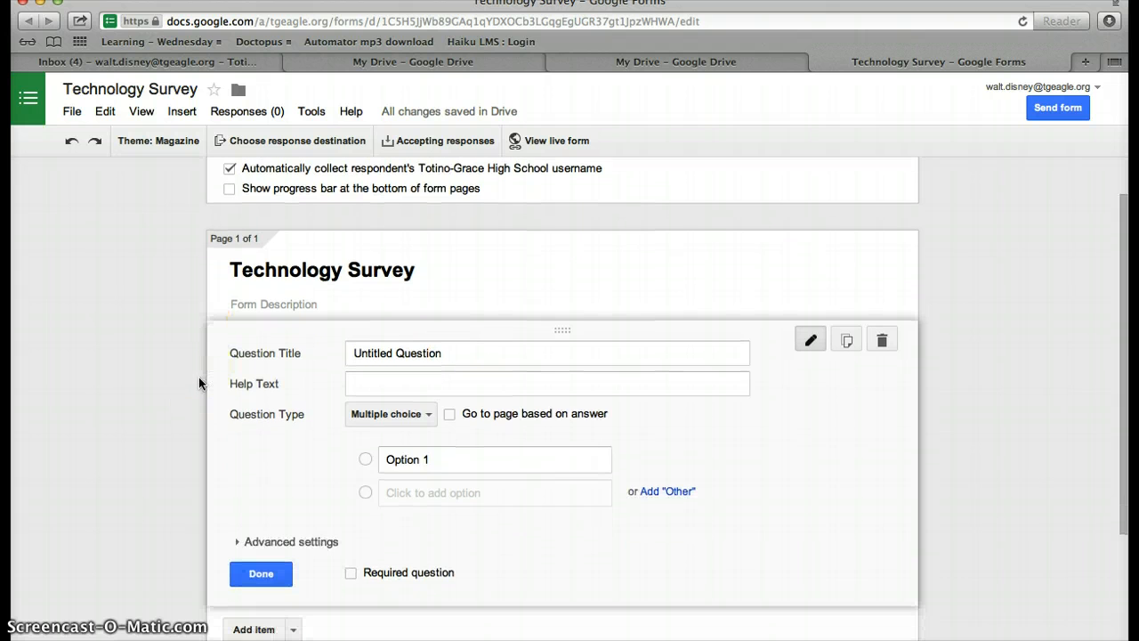
scroll(199, 376, up, 2)
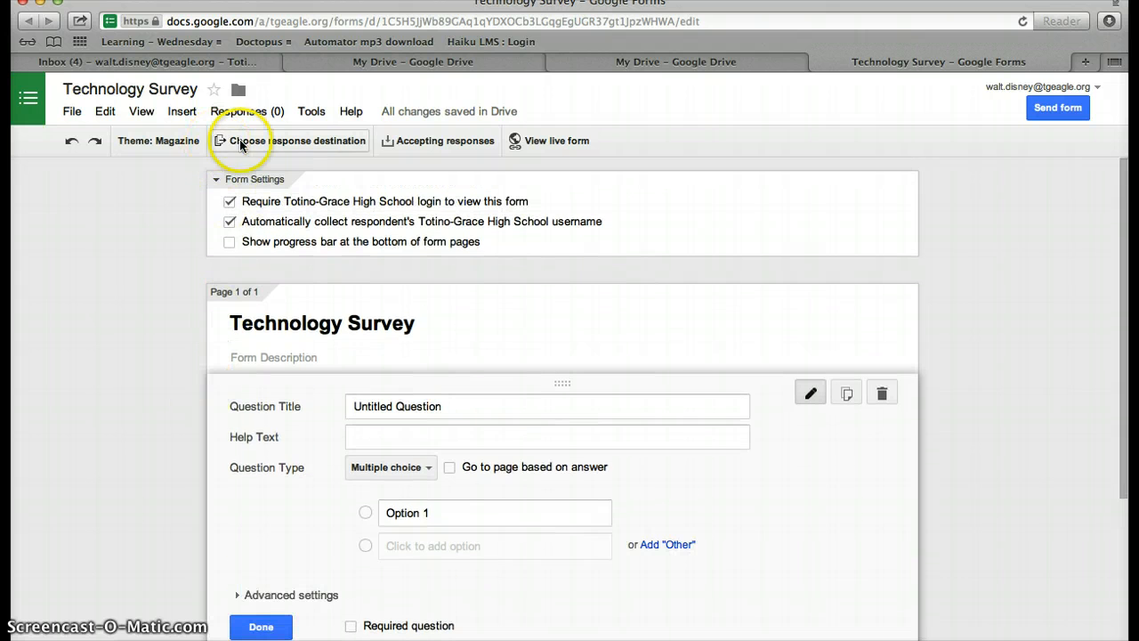
Step: Send the responses to a new spreadsheet named "Technology Survey (Responses)", with the option to always create a new spreadsheet turned off
click(296, 143)
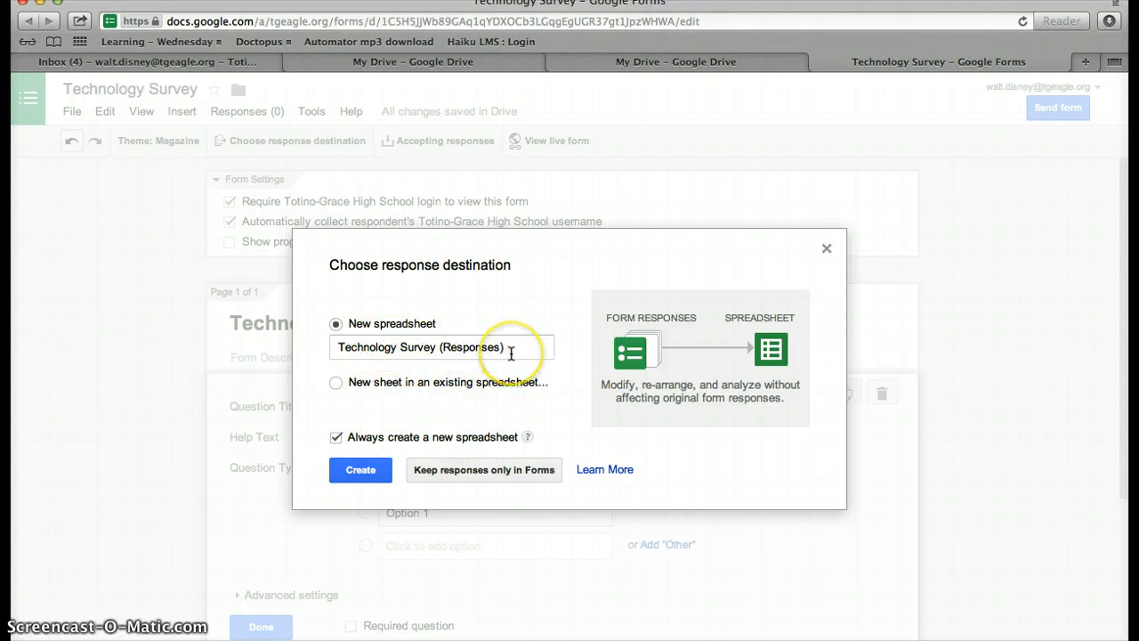
click(336, 438)
click(358, 467)
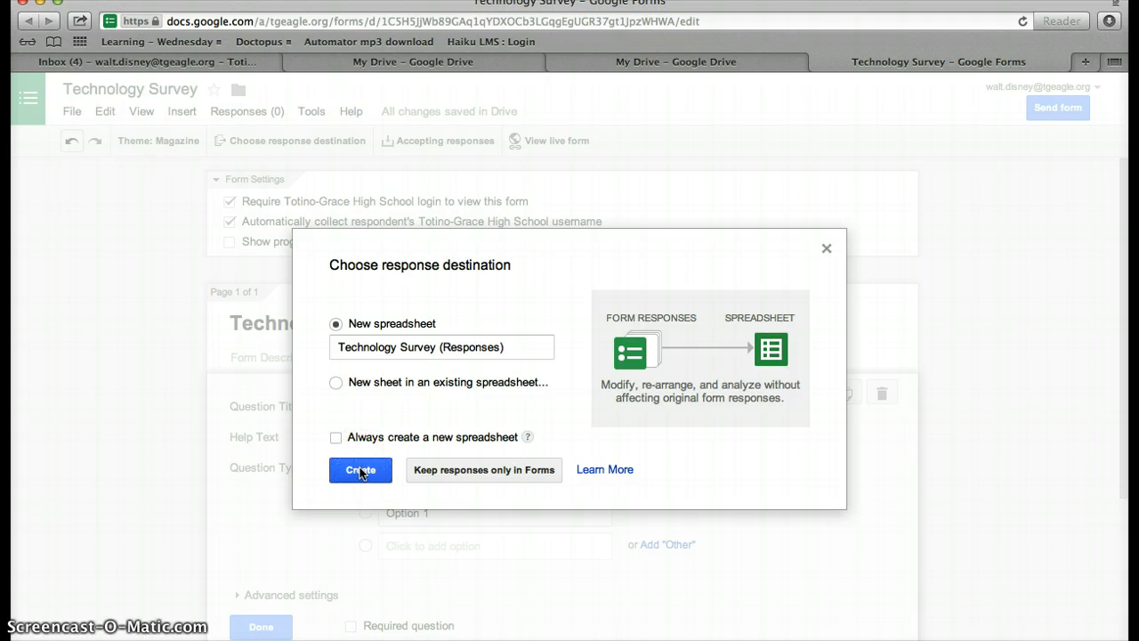
click(365, 471)
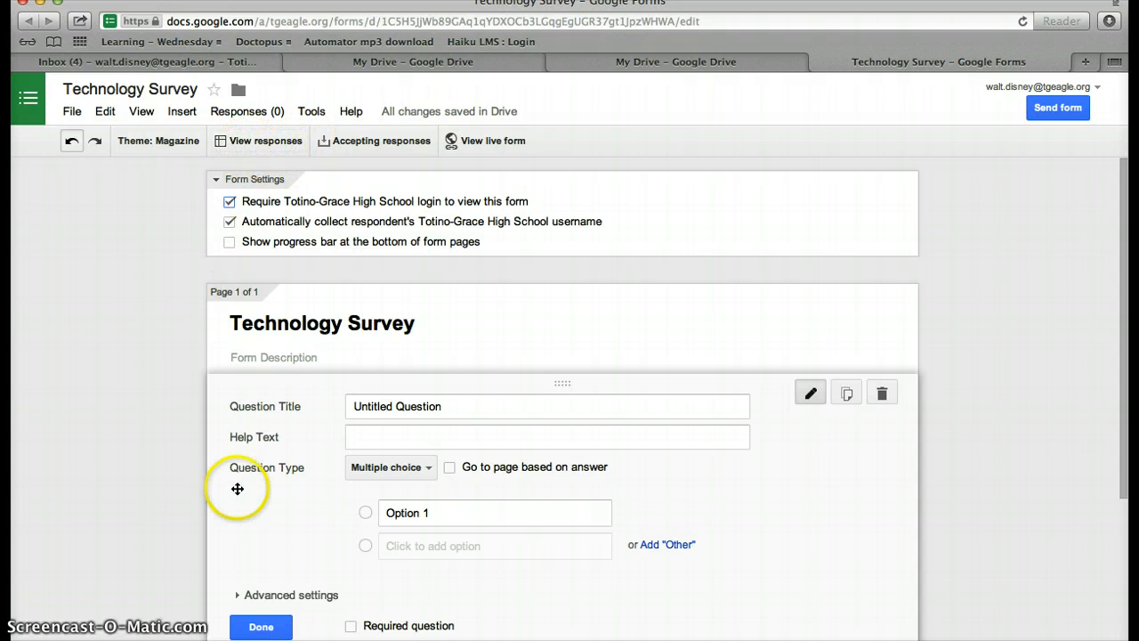
Step: Set the first question's title to "What is your book number?"
click(409, 408)
triple_click(409, 407)
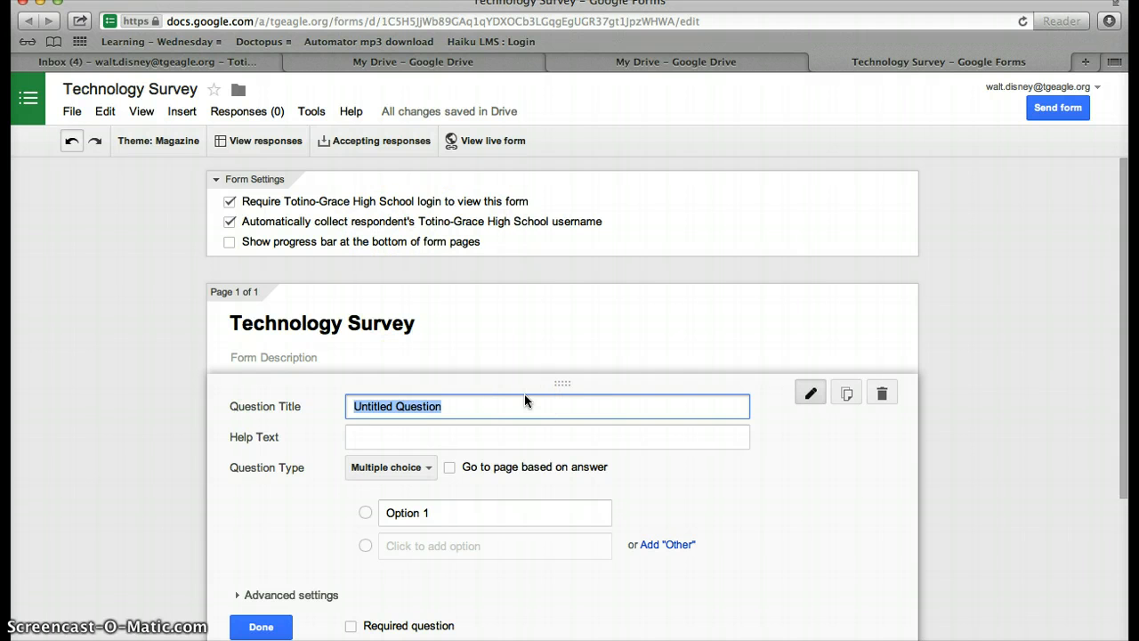
text(What )
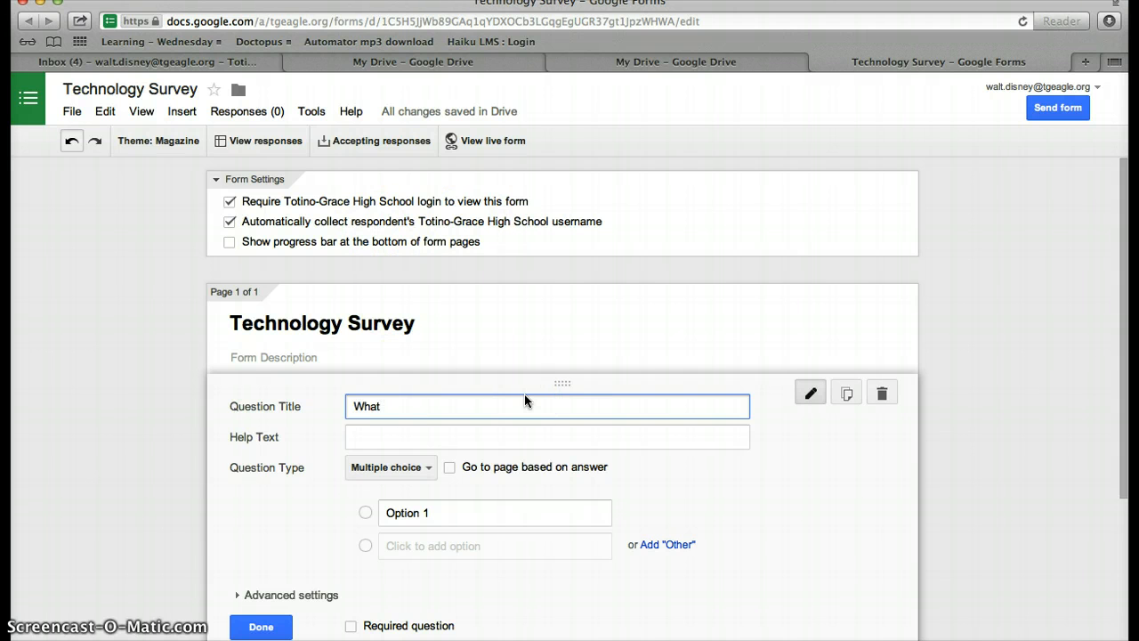
text(is your book number?)
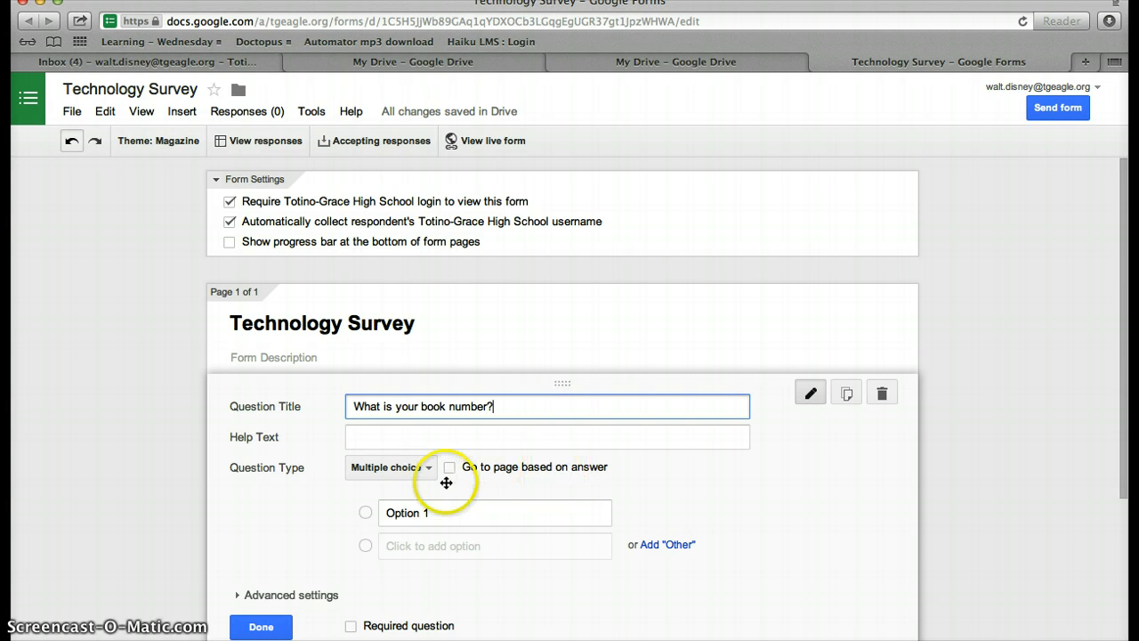
Step: Change the book number question's type to Text, make it required and finish editing it
click(422, 469)
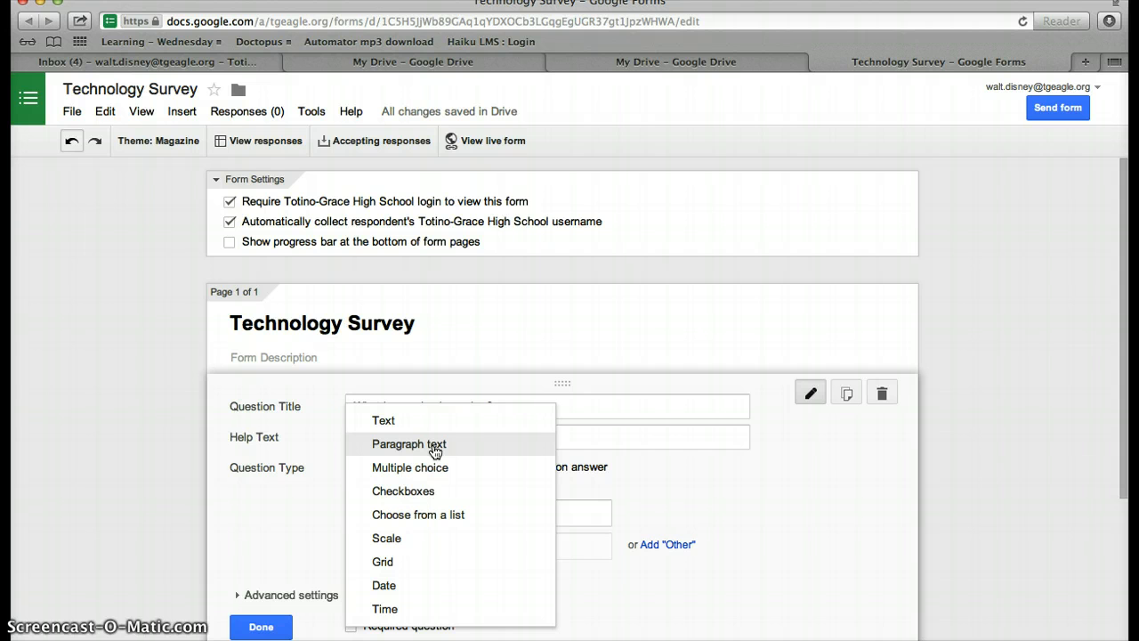
click(427, 422)
click(377, 421)
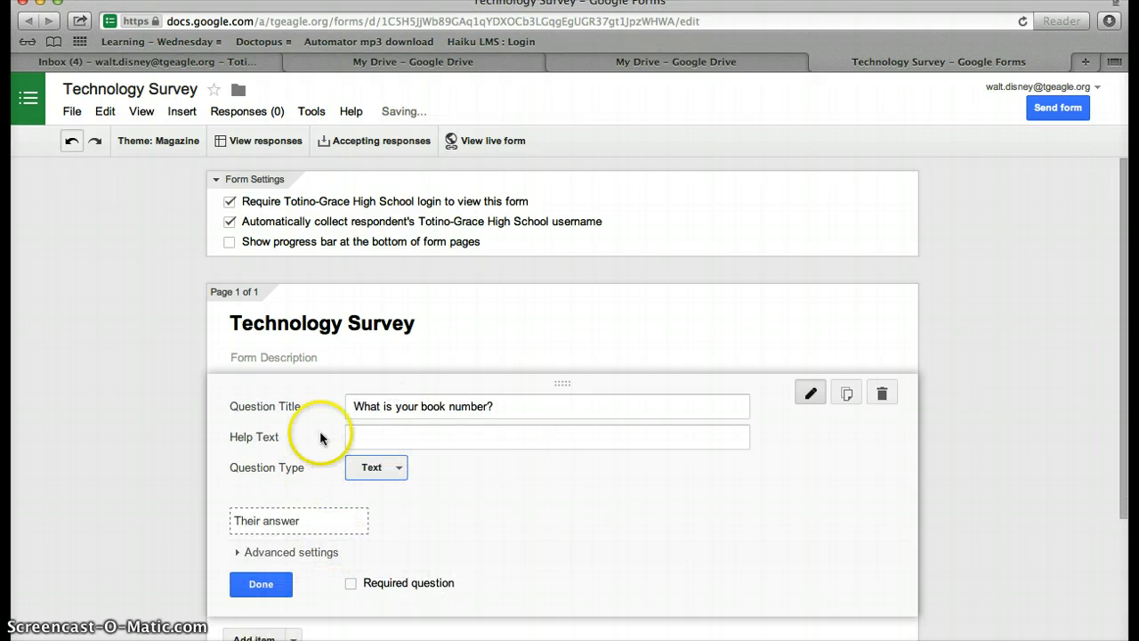
click(350, 583)
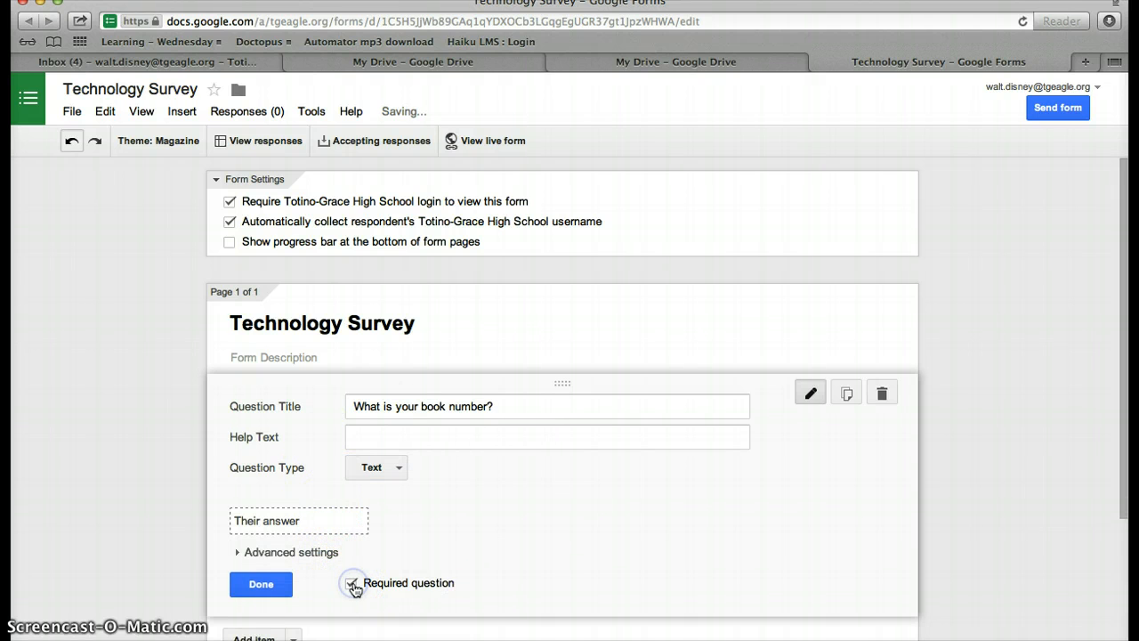
click(260, 584)
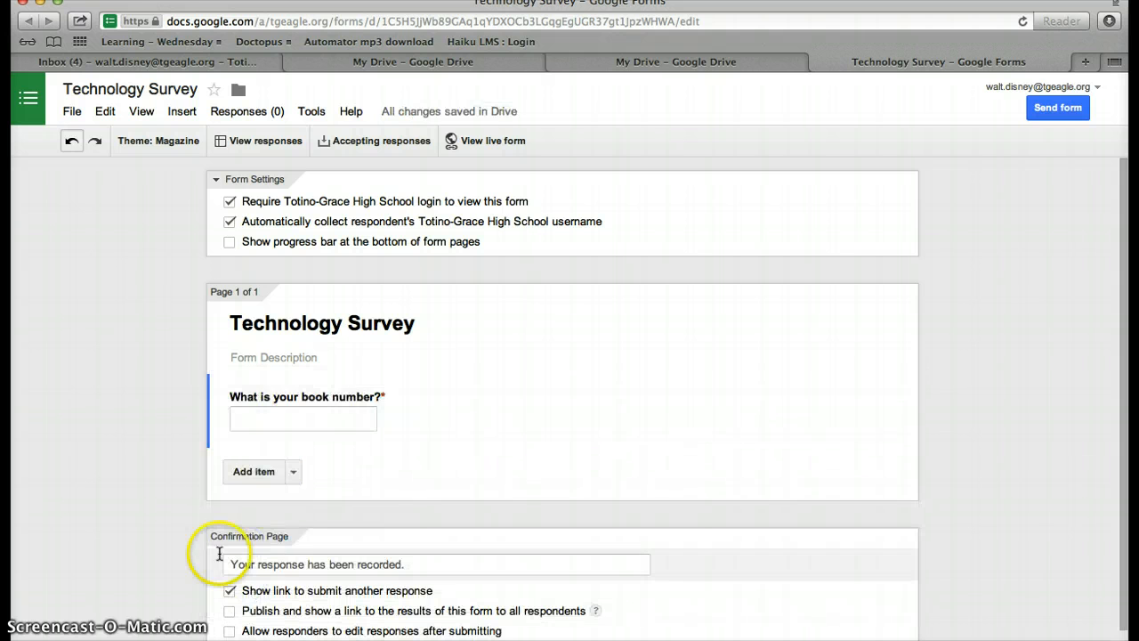
Step: Add a multiple choice question titled "How many hours did you spend on your computer last week?"
scroll(172, 475, down, 1)
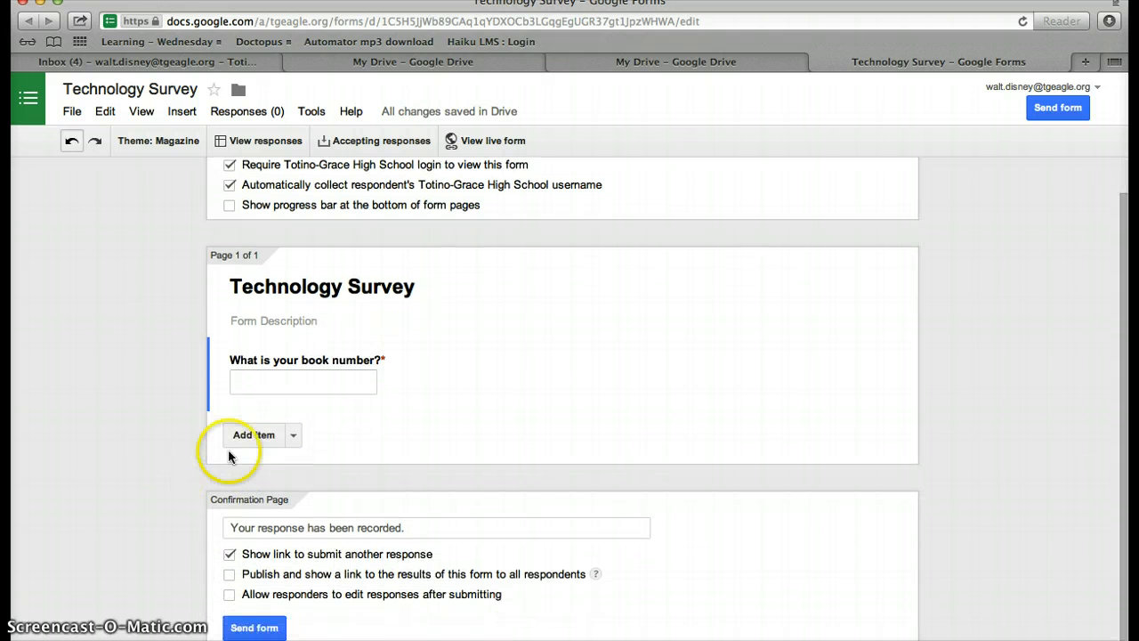
click(293, 436)
click(281, 527)
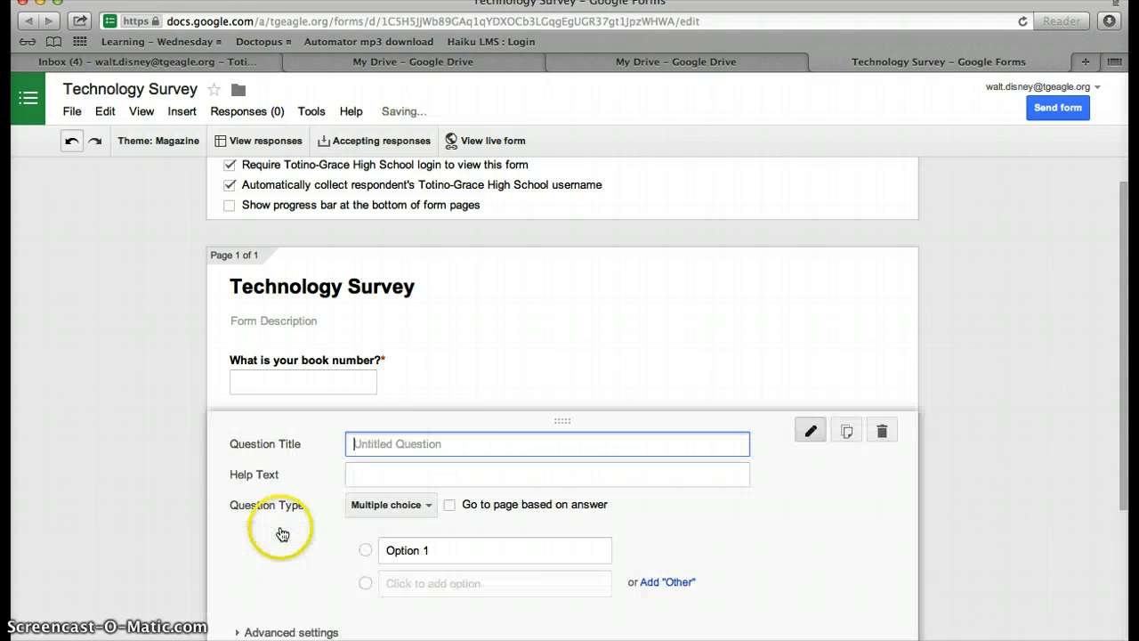
text(How man)
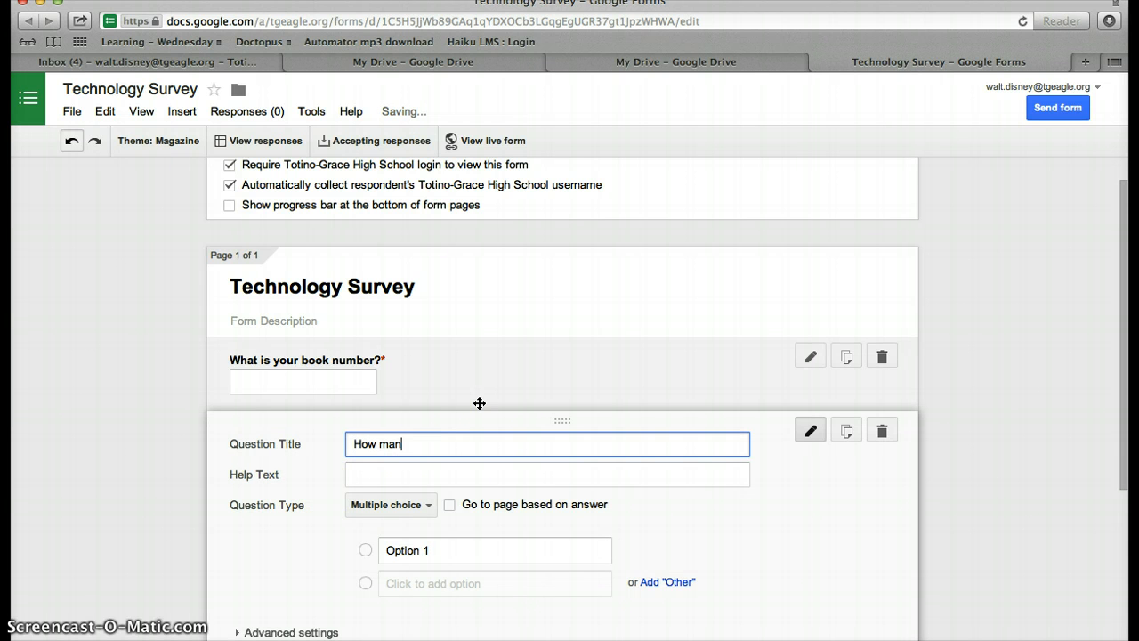
text(y hours d)
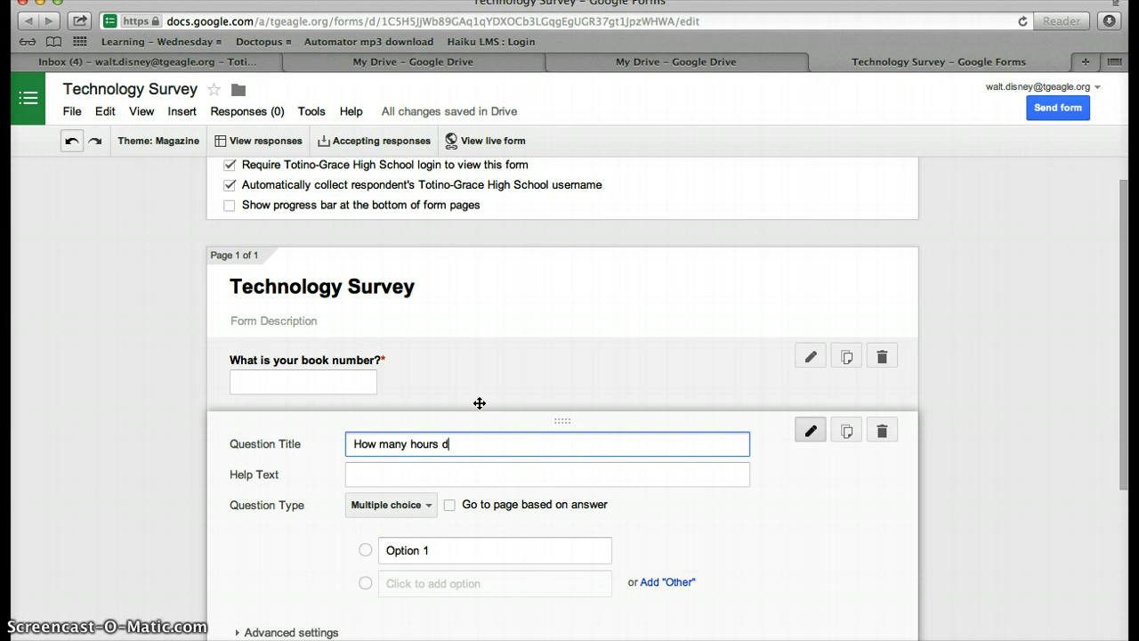
text(id you spend on your compute)
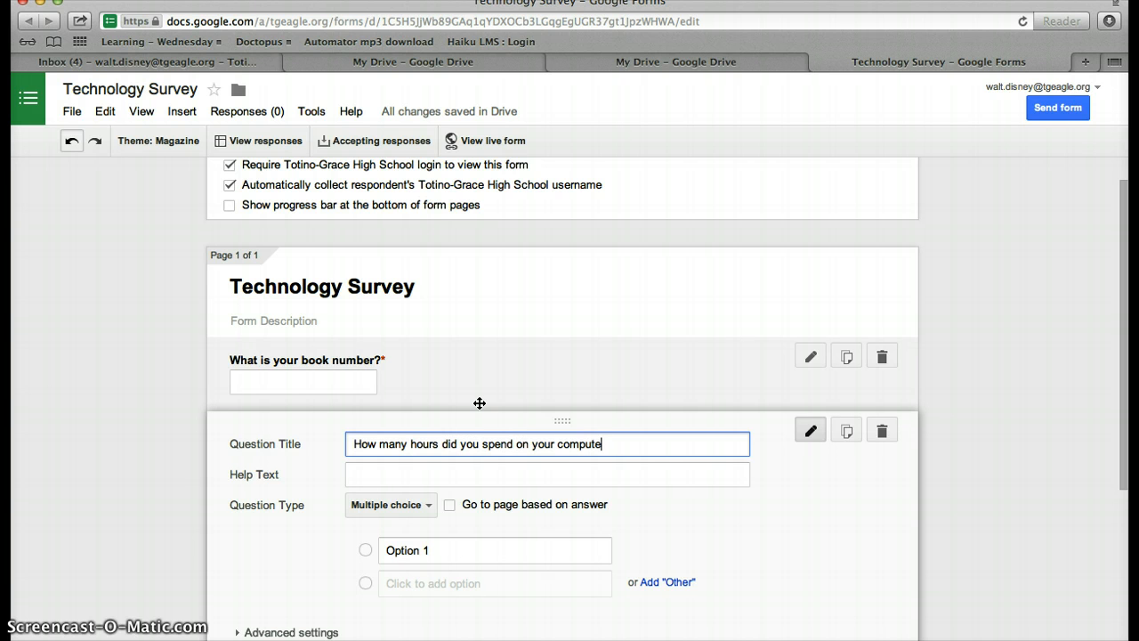
text(r last week?)
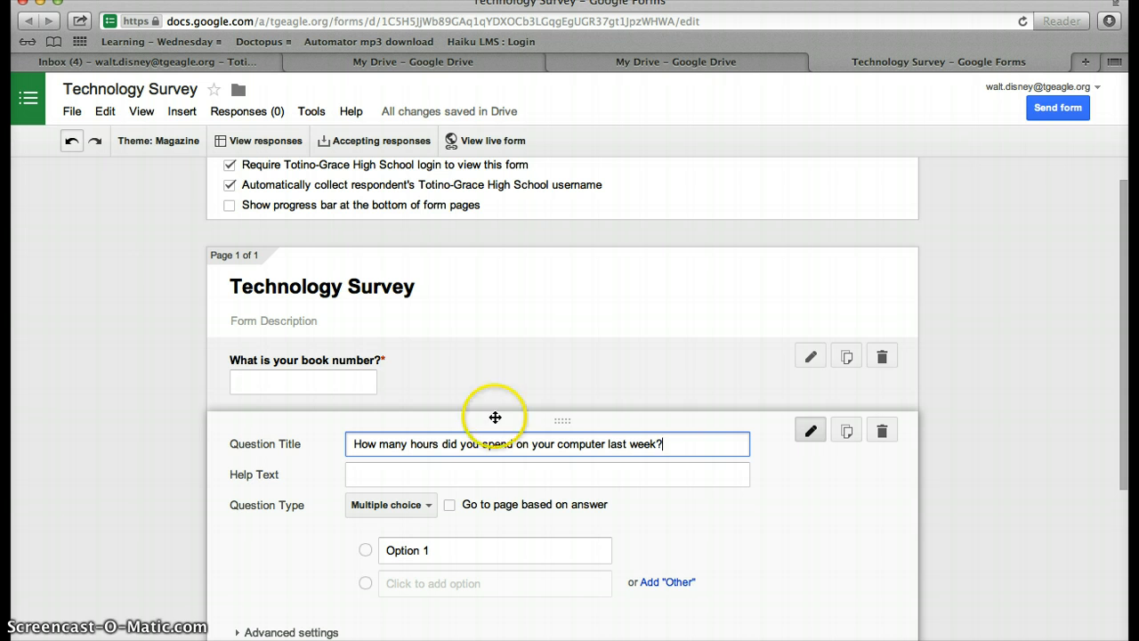
Step: Enter "0-1 hour" and "1-2 hours" as the first two answer options of the computer hours question
click(370, 549)
click(396, 550)
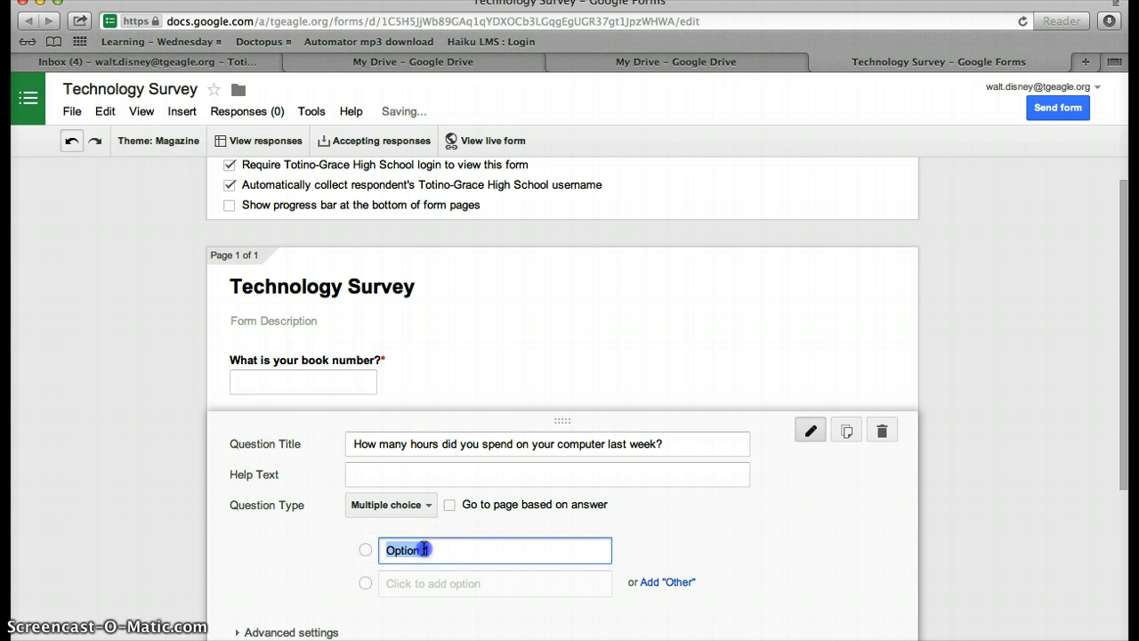
text(0-1 hou)
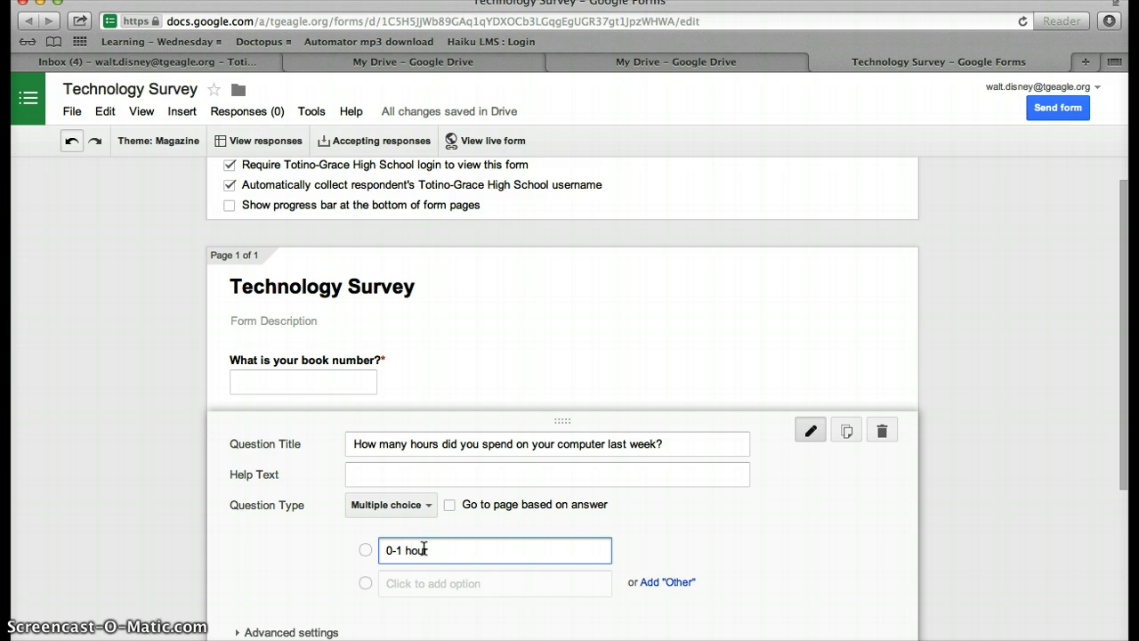
key(Tab)
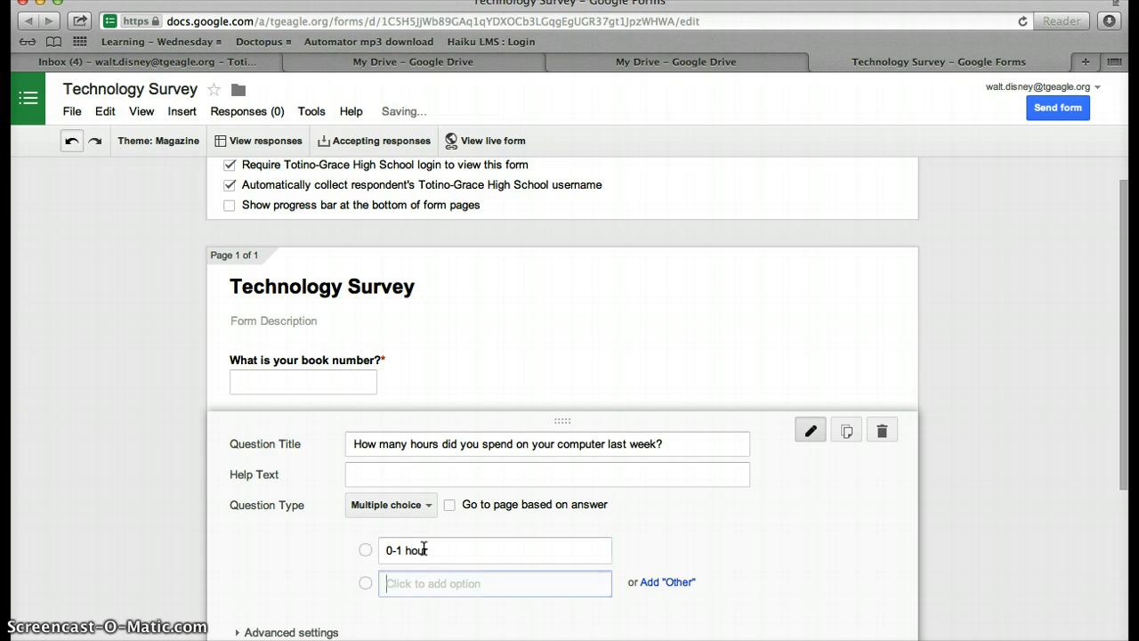
text(2-)
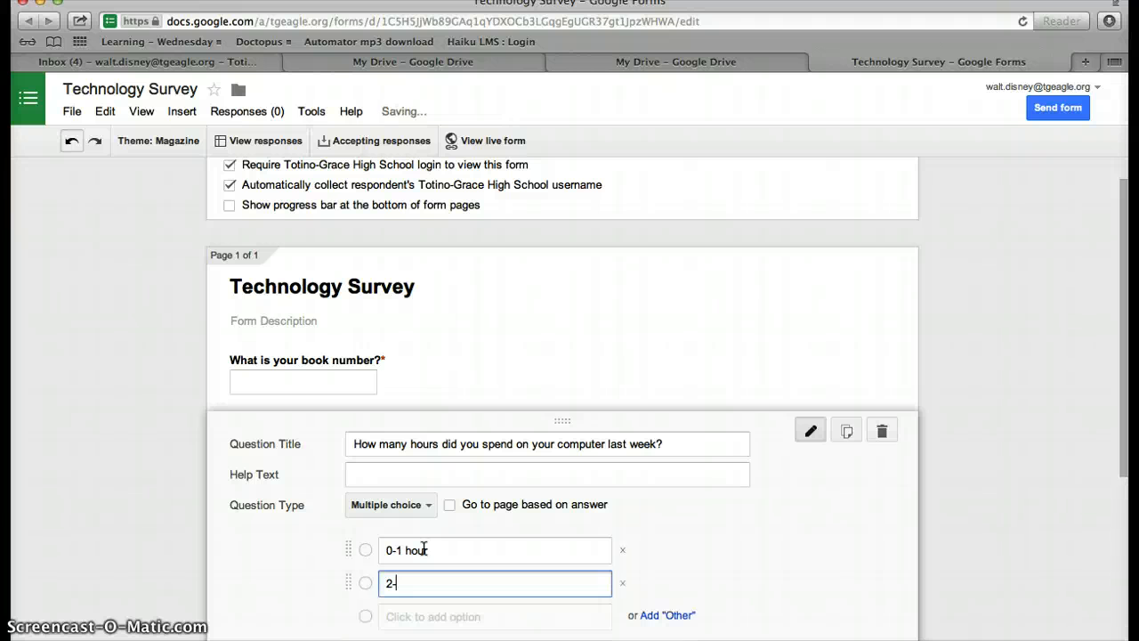
text(2 ho)
key(Tab)
key(Tab)
key(Tab)
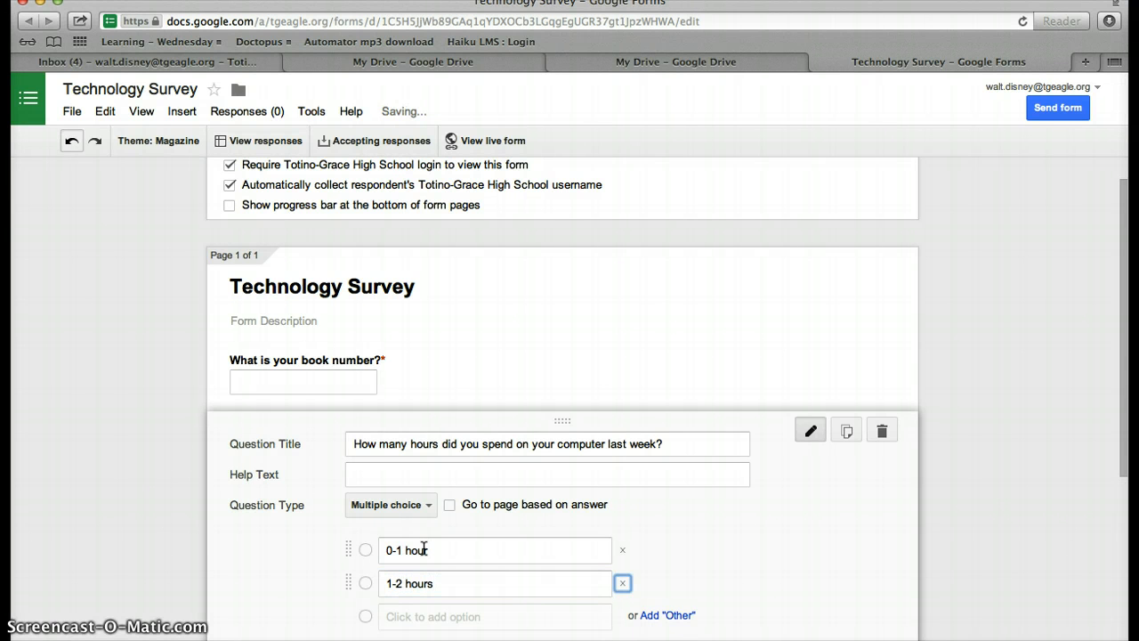
Step: Add "2-3 hours" as the third answer option of the computer hours question
click(412, 605)
triple_click(414, 607)
text(2)
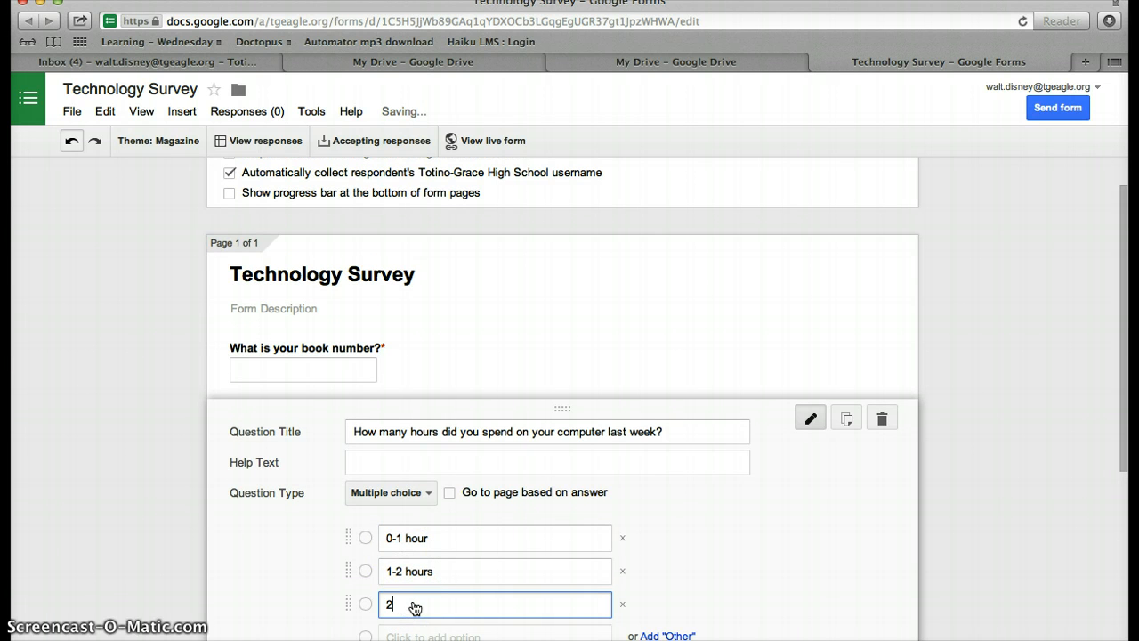
text(-3 hours)
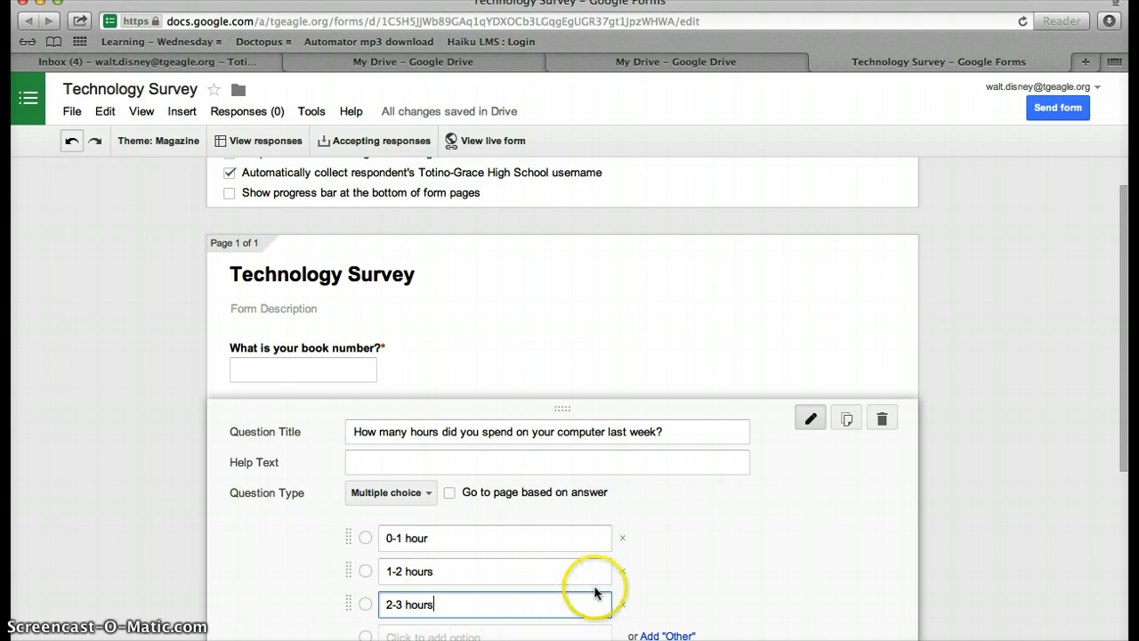
Step: Try adding an "Other" option to the computer hours question, and remove it again
scroll(594, 595, down, 1)
click(680, 564)
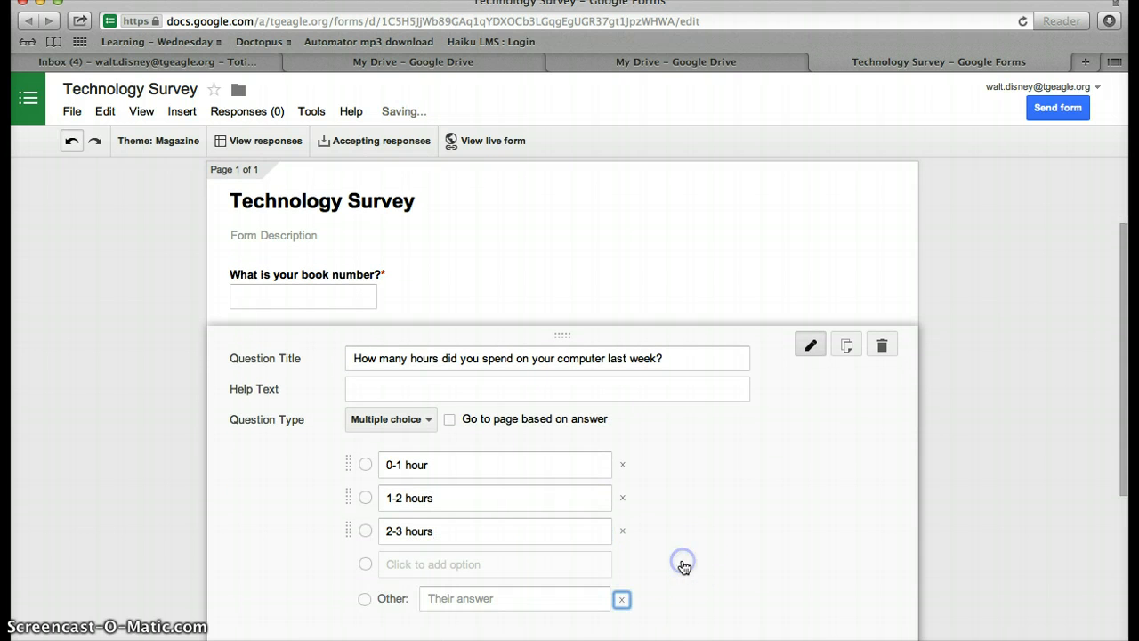
scroll(783, 501, down, 2)
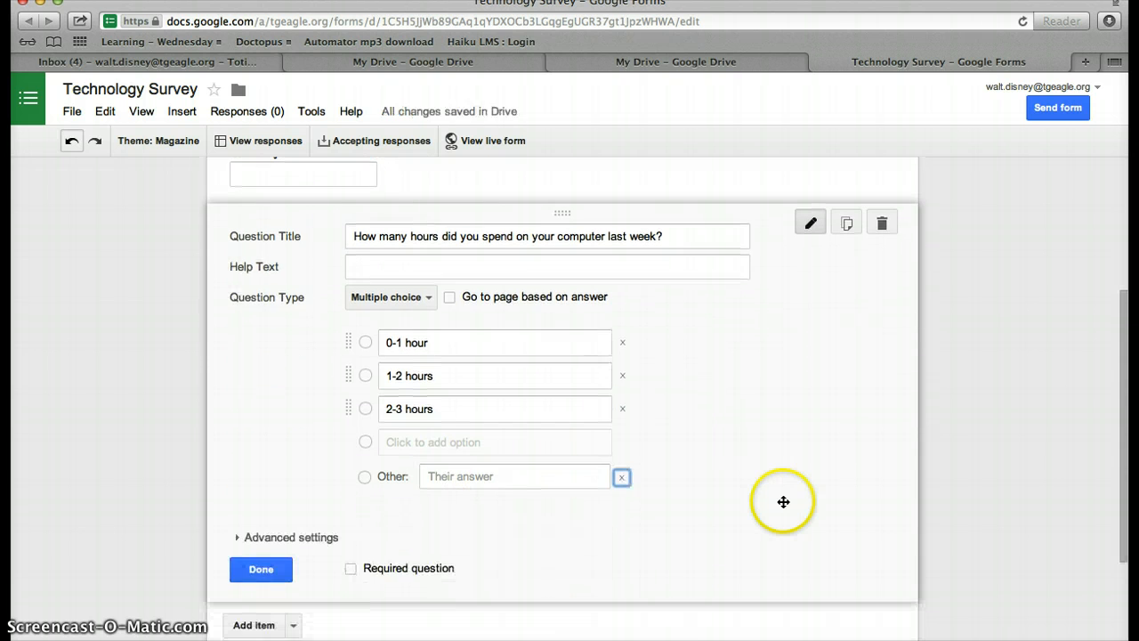
click(622, 476)
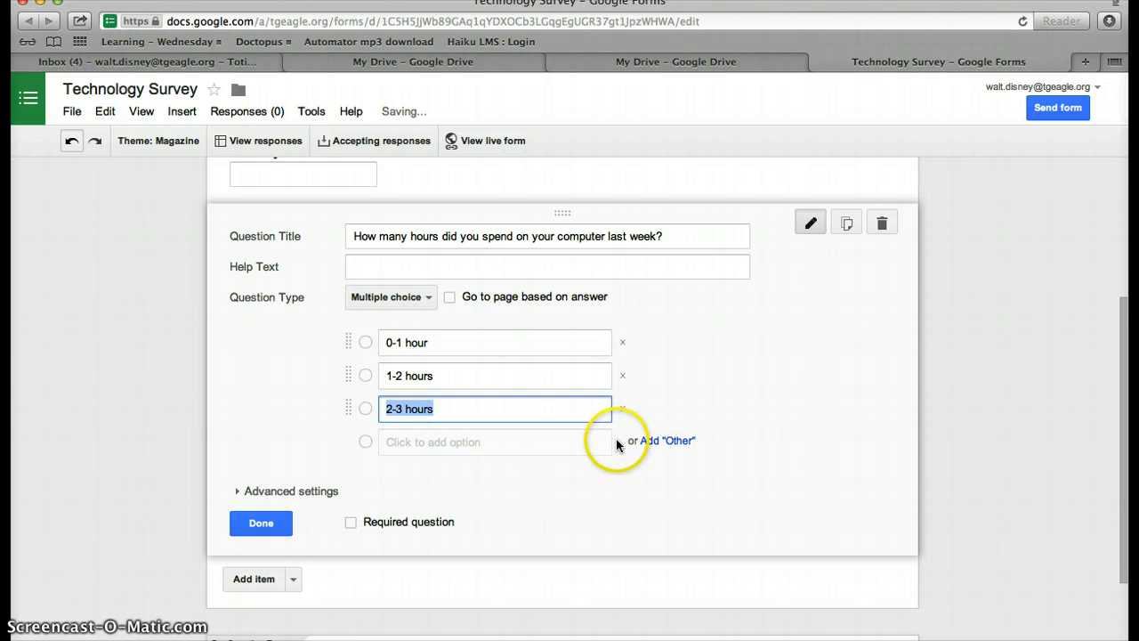
Step: Make the computer hours question required and finish editing it
click(351, 521)
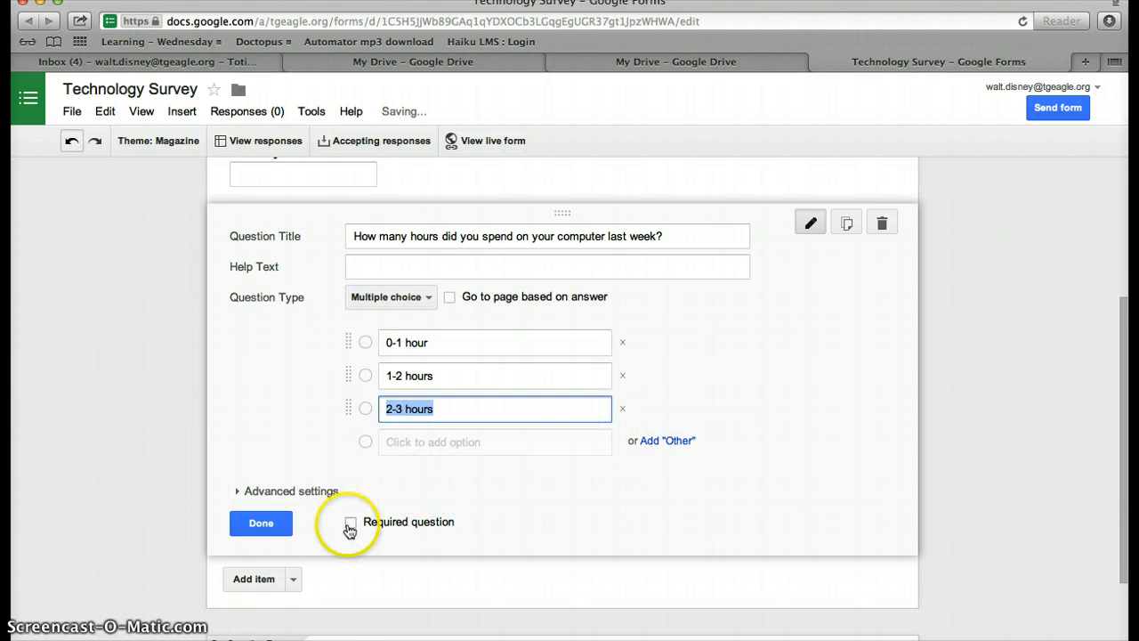
click(260, 523)
scroll(140, 449, up, 4)
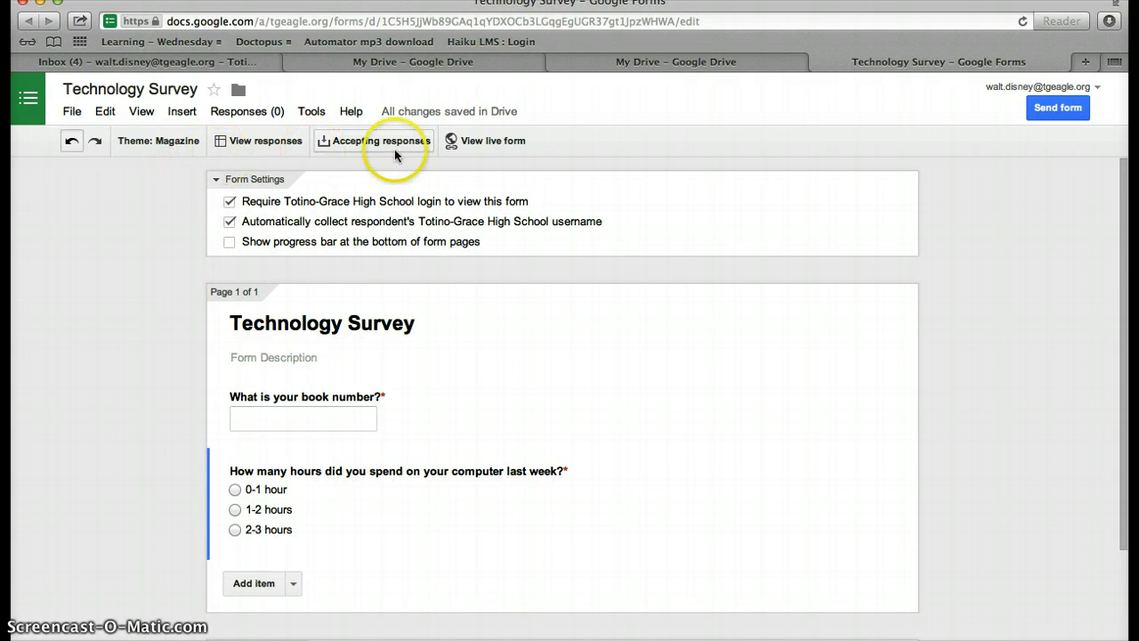
Step: Open the live version of the Technology Survey form and copy its web address
click(494, 147)
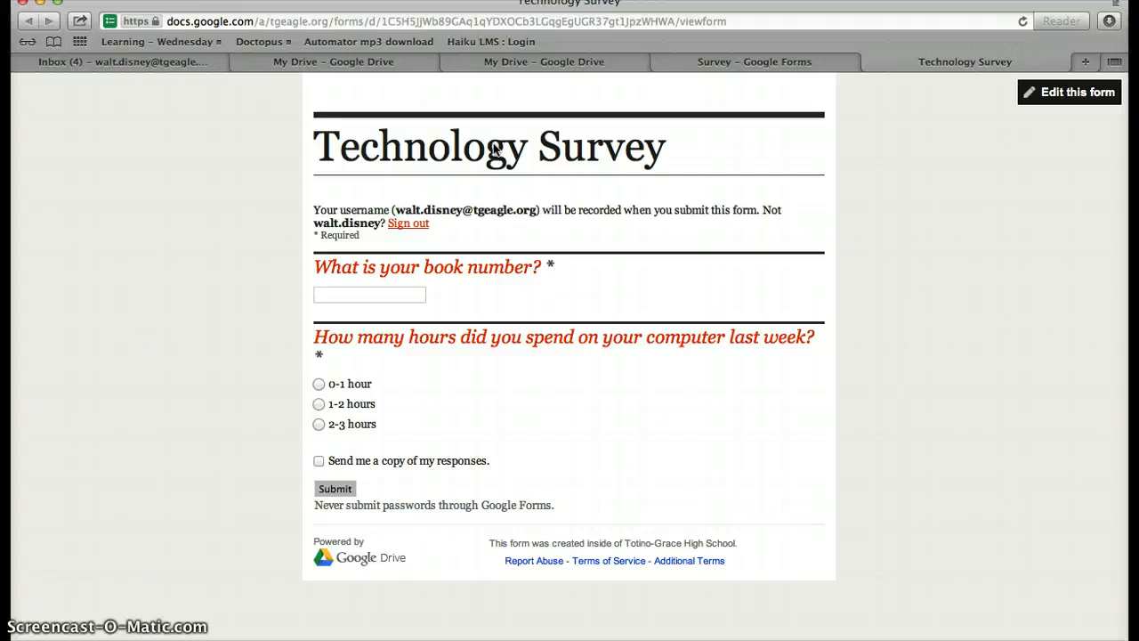
click(452, 18)
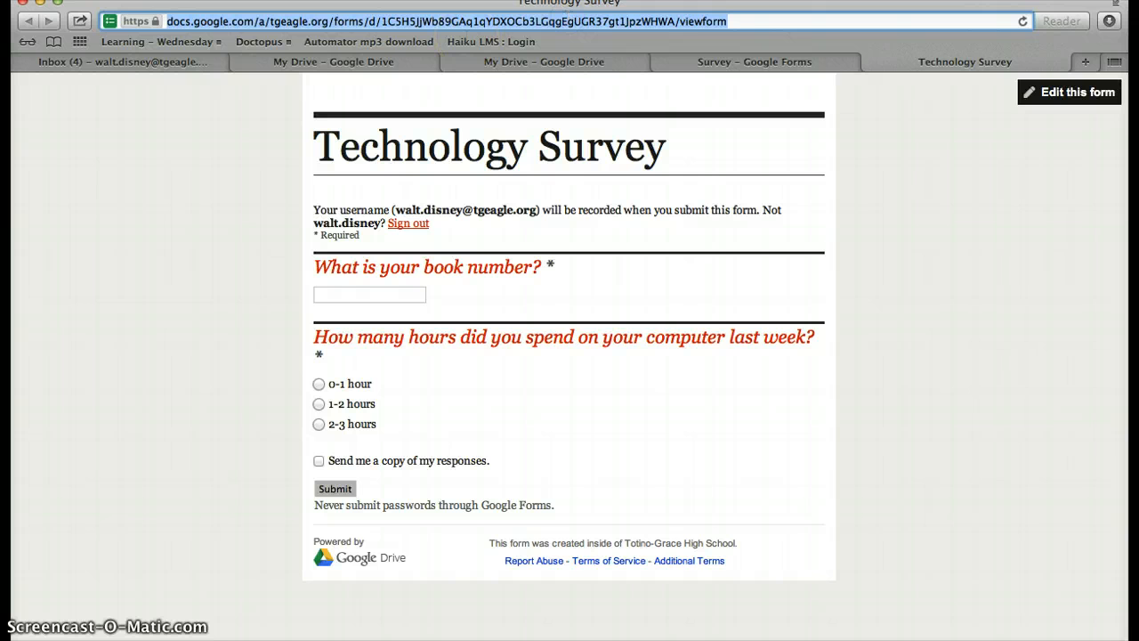
click(204, 29)
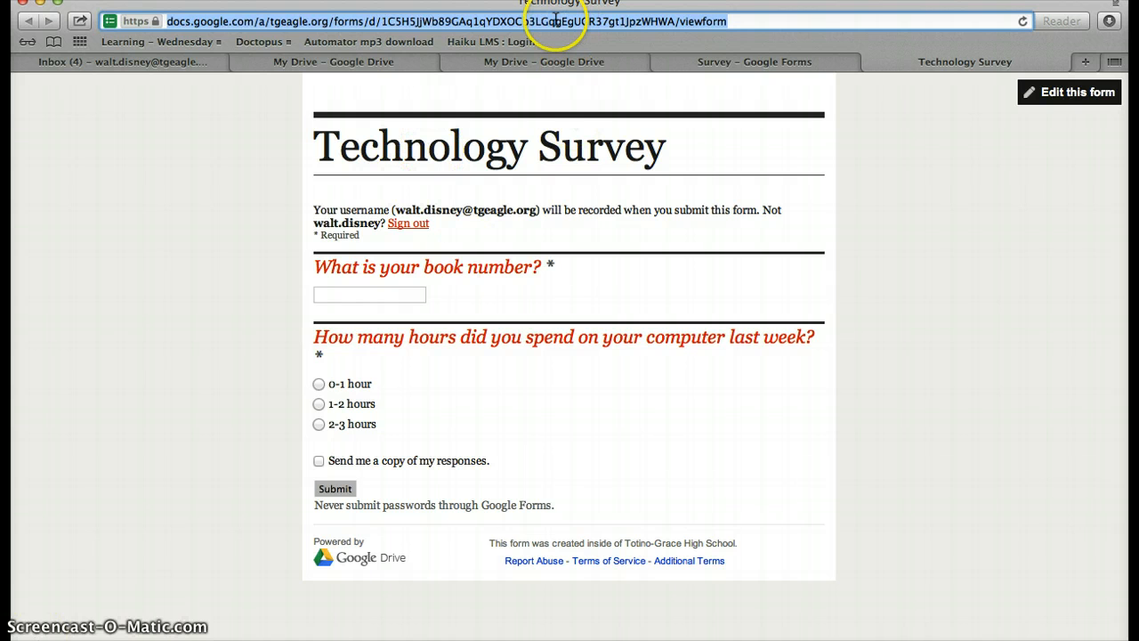
right_click(191, 21)
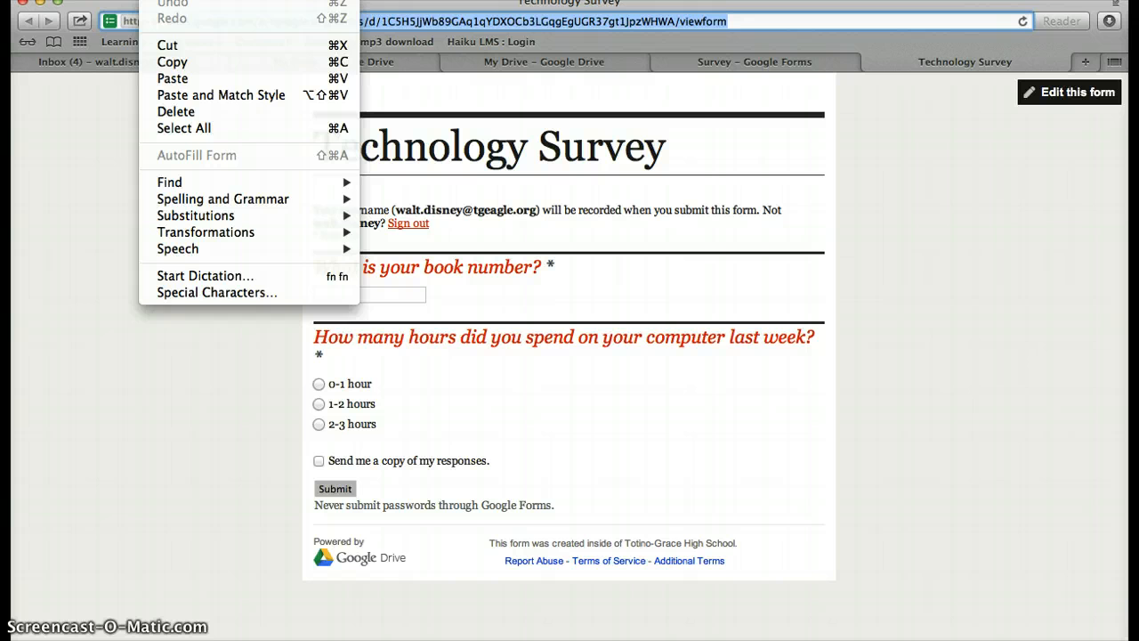
click(171, 62)
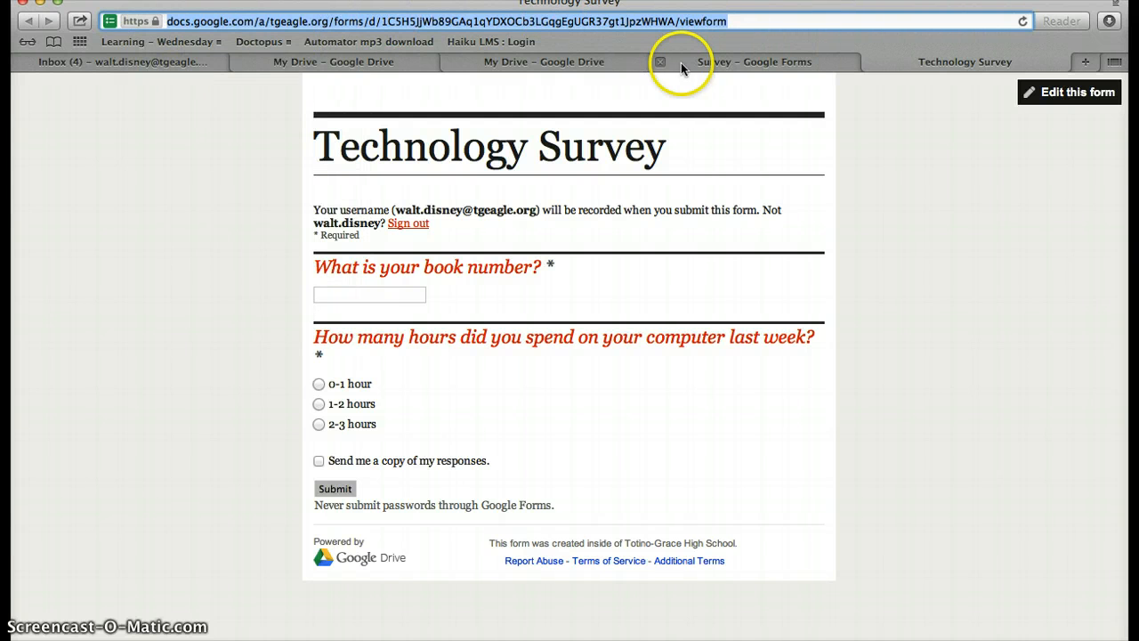
Step: Switch to the Haiku Learning class page in Chrome, reload its address and choose to stay on the page
click(40, 4)
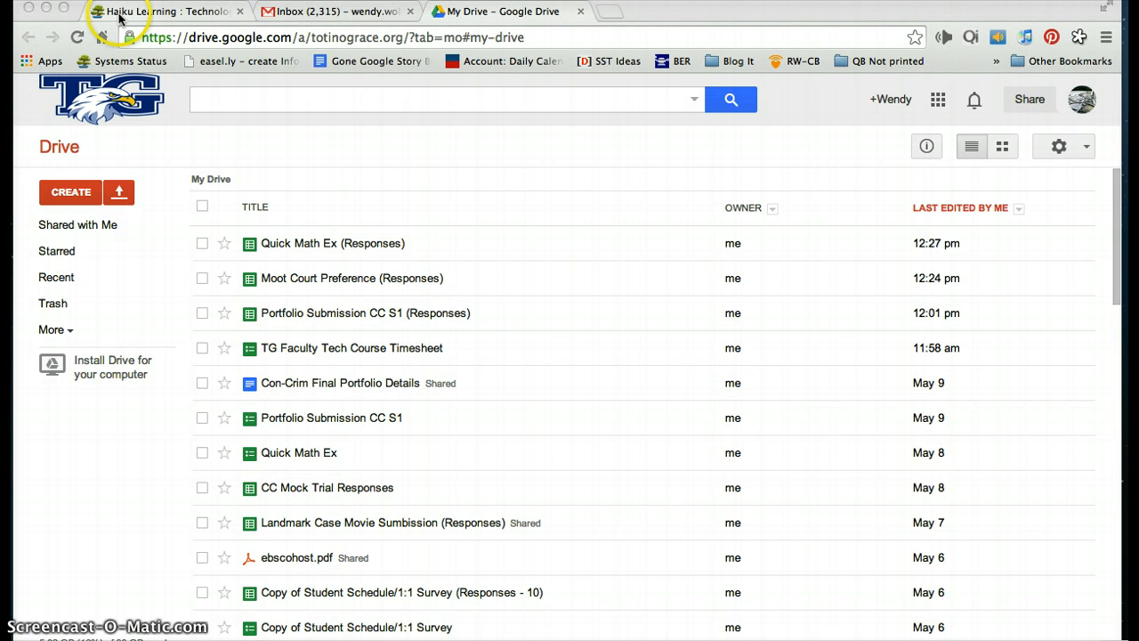
click(147, 13)
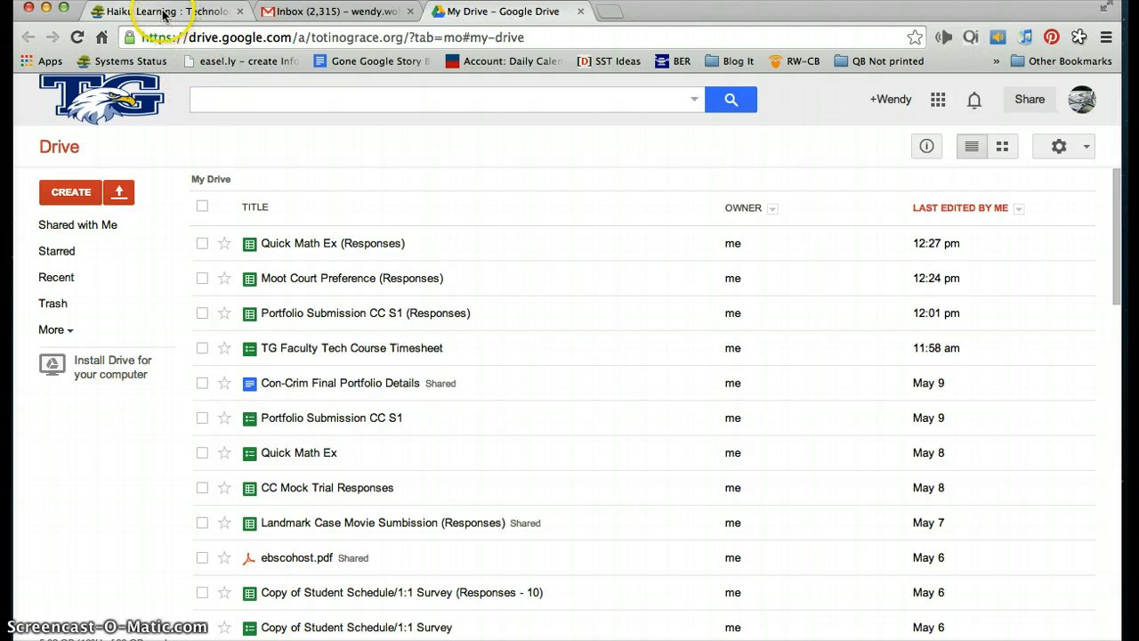
click(163, 13)
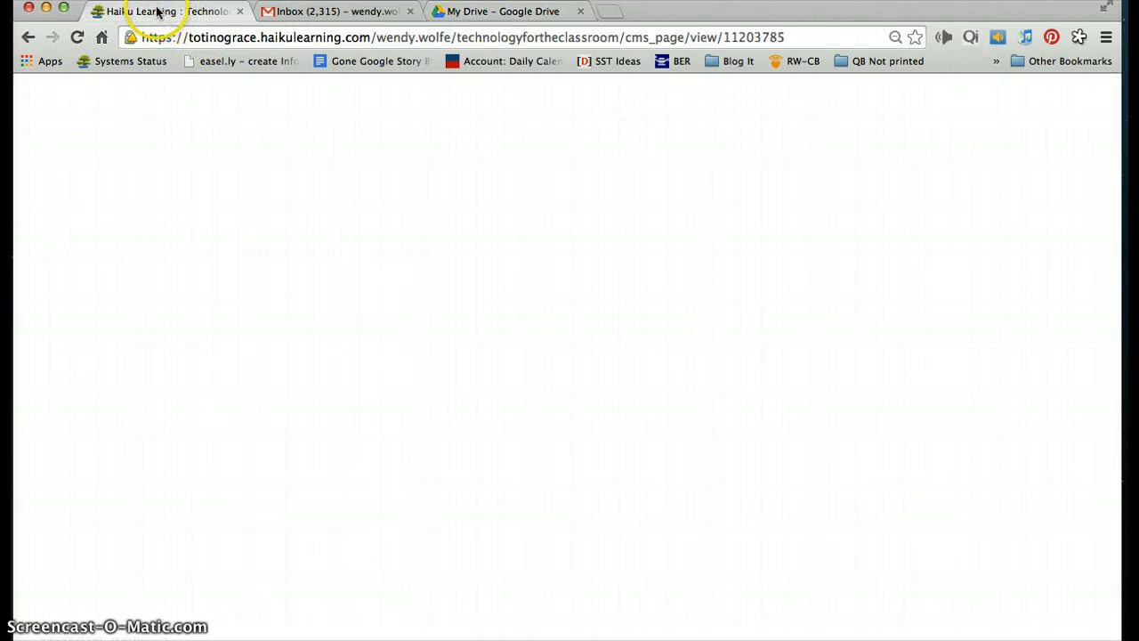
click(214, 36)
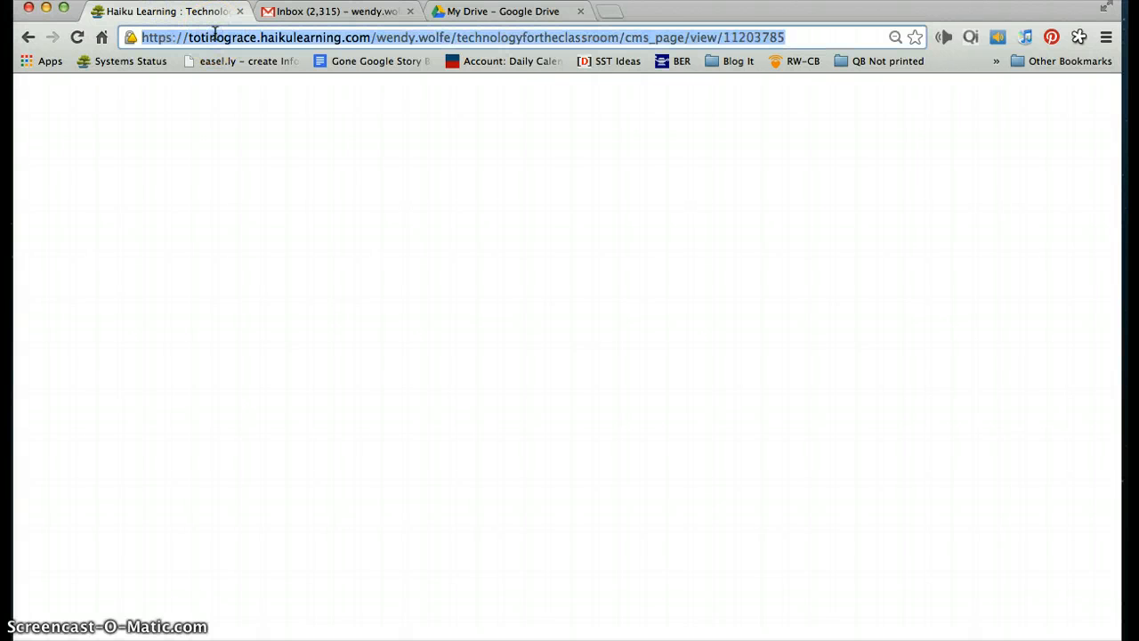
click(846, 40)
key(Return)
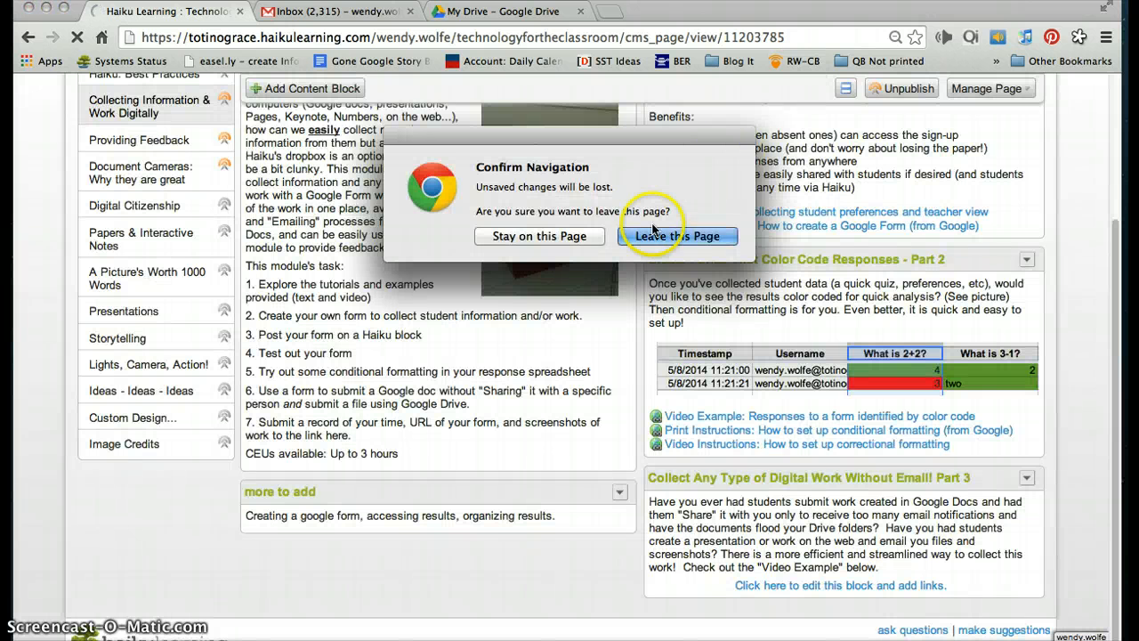
click(566, 242)
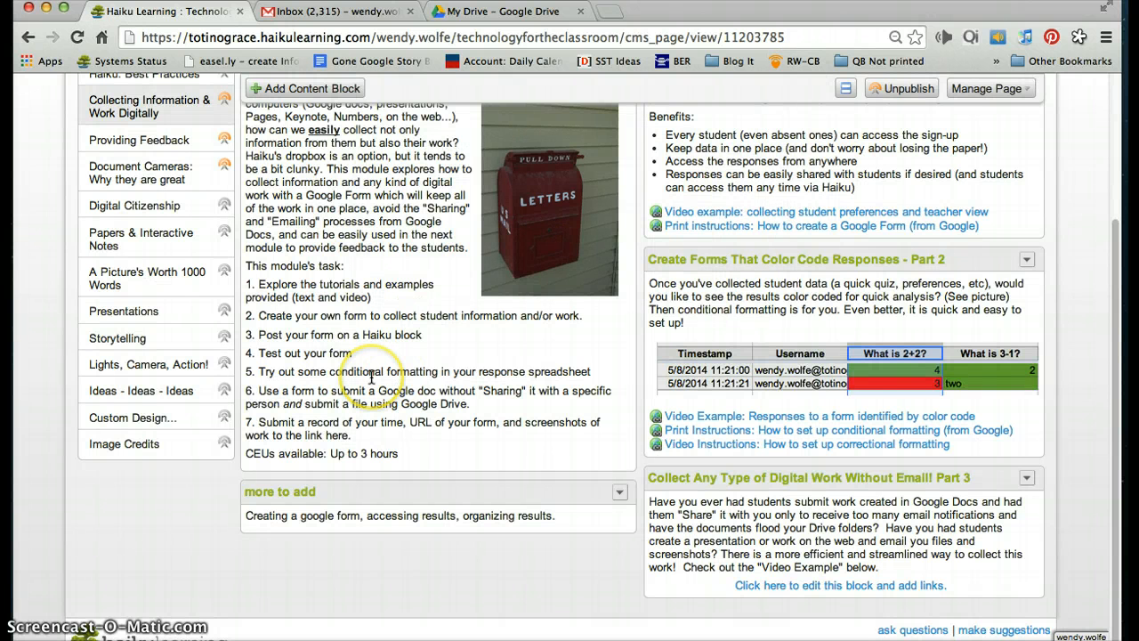
Step: Create an on-page text block titled "Survey" with the text "Please take our Tech Survey" on the Collecting Information & Work Digitally page
scroll(371, 377, up, 1)
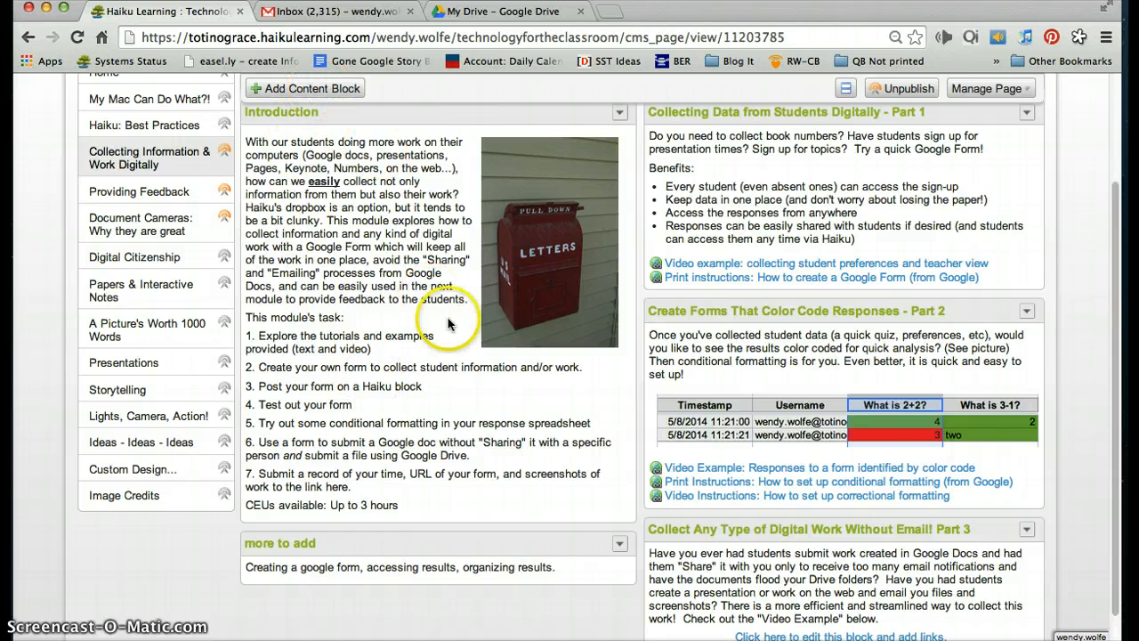
scroll(445, 321, down, 1)
scroll(435, 301, up, 2)
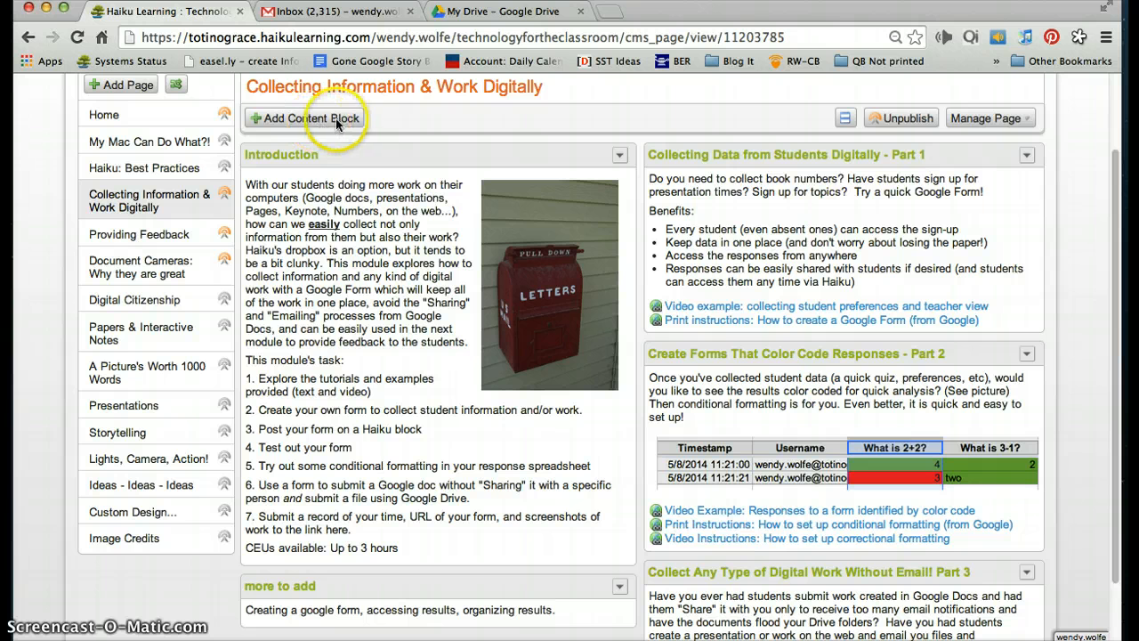
click(335, 118)
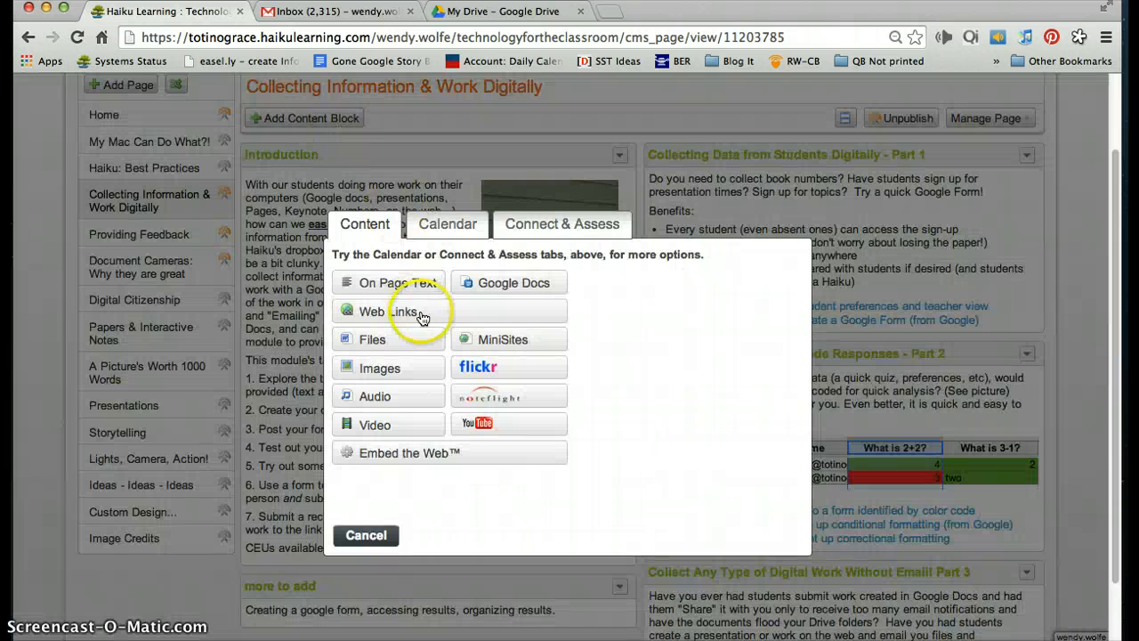
click(394, 282)
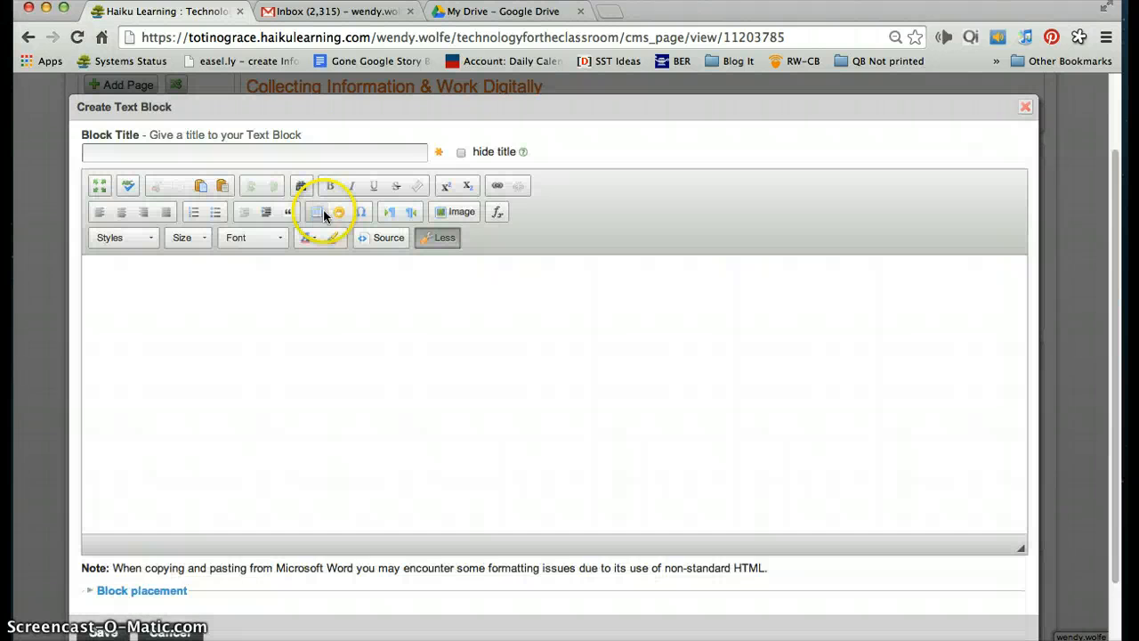
click(252, 154)
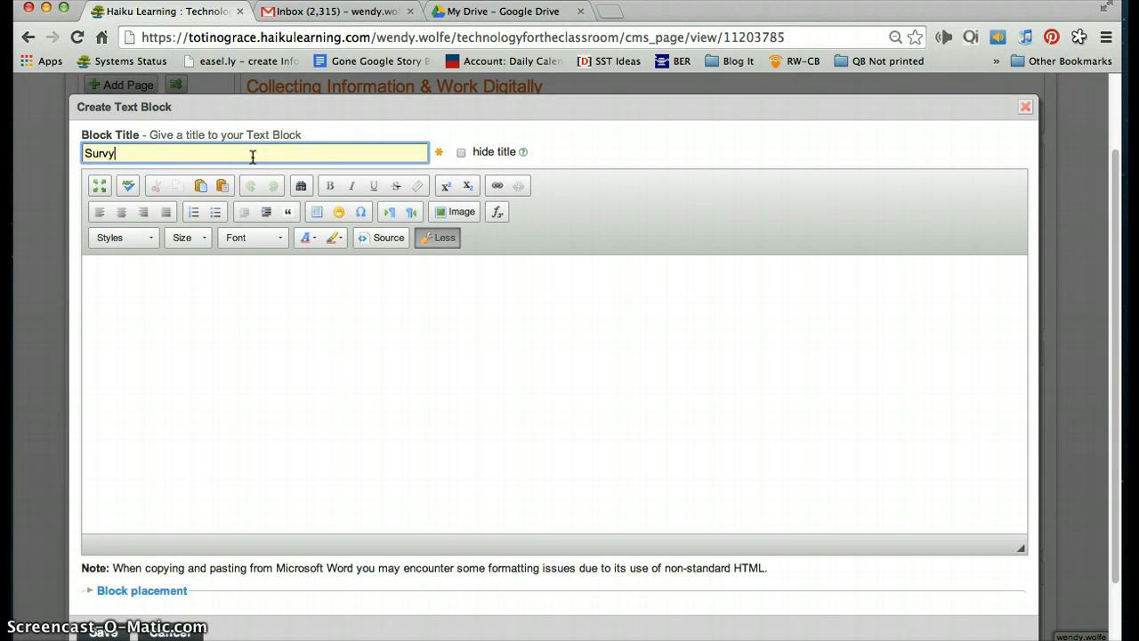
text(Survey)
click(255, 302)
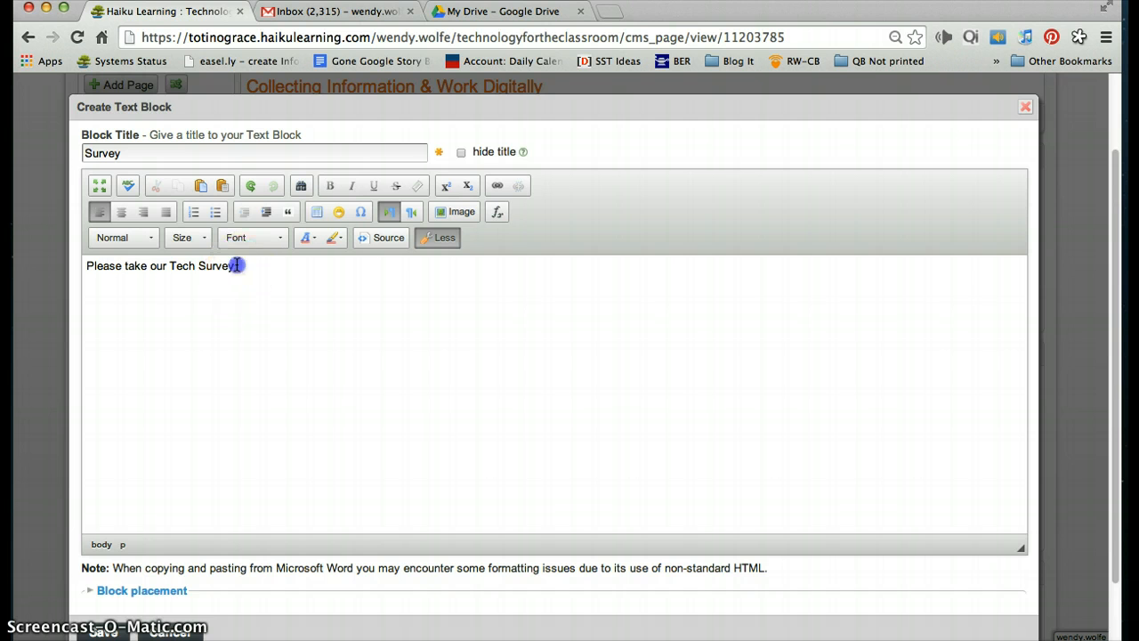
Step: Link the sentence "Please take our Tech Survey" to the copied form address as a website link and save the text block
drag(234, 266, 84, 267)
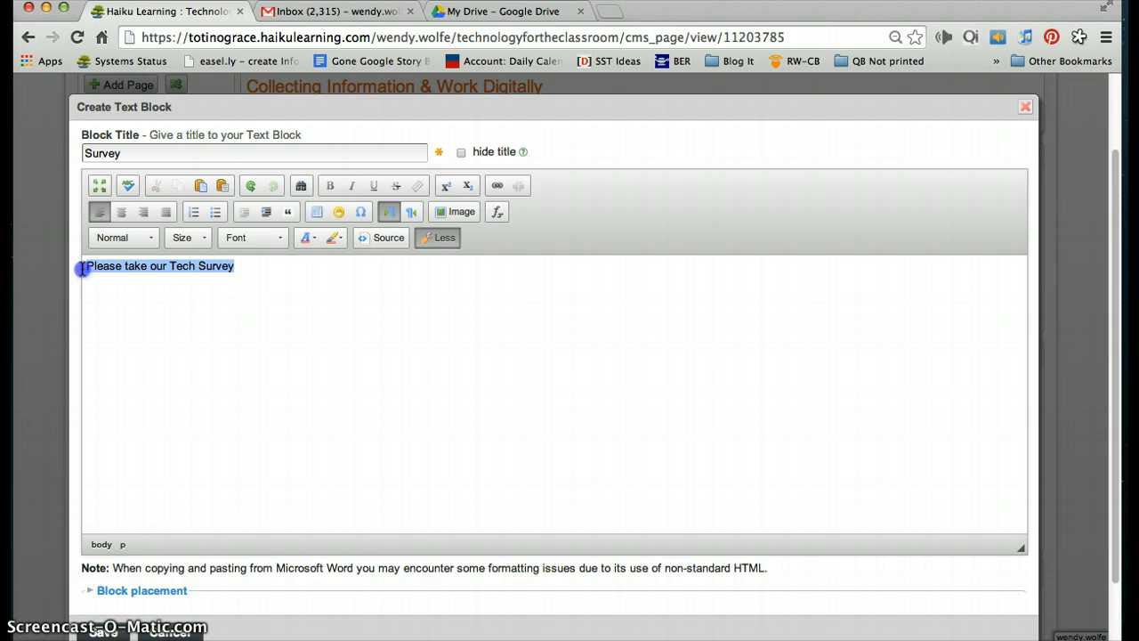
click(498, 187)
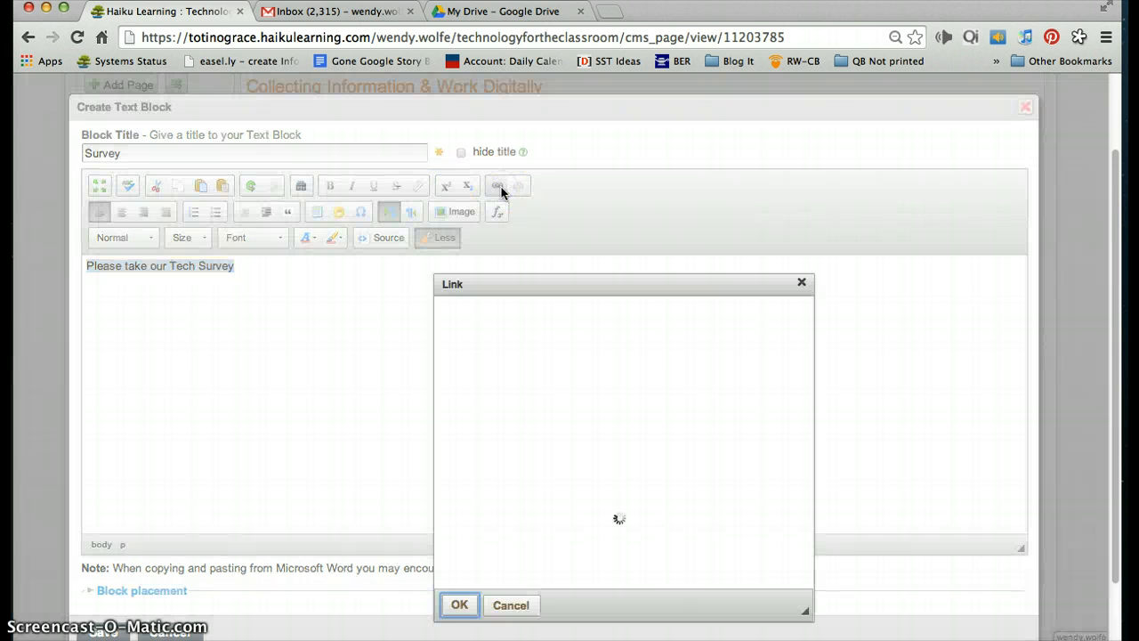
click(521, 335)
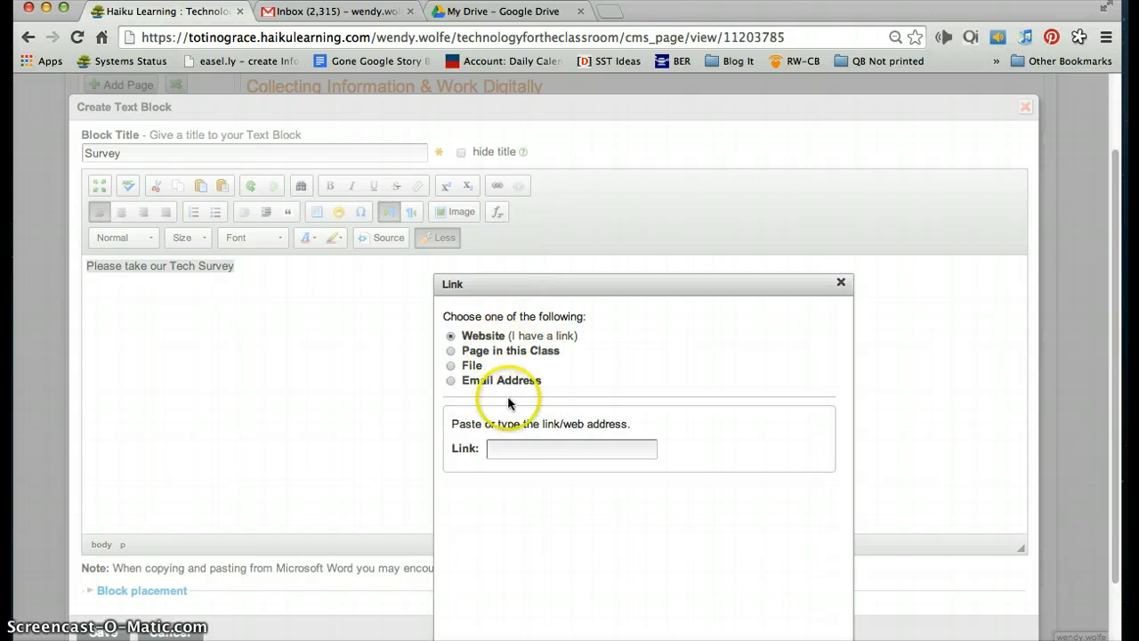
click(521, 448)
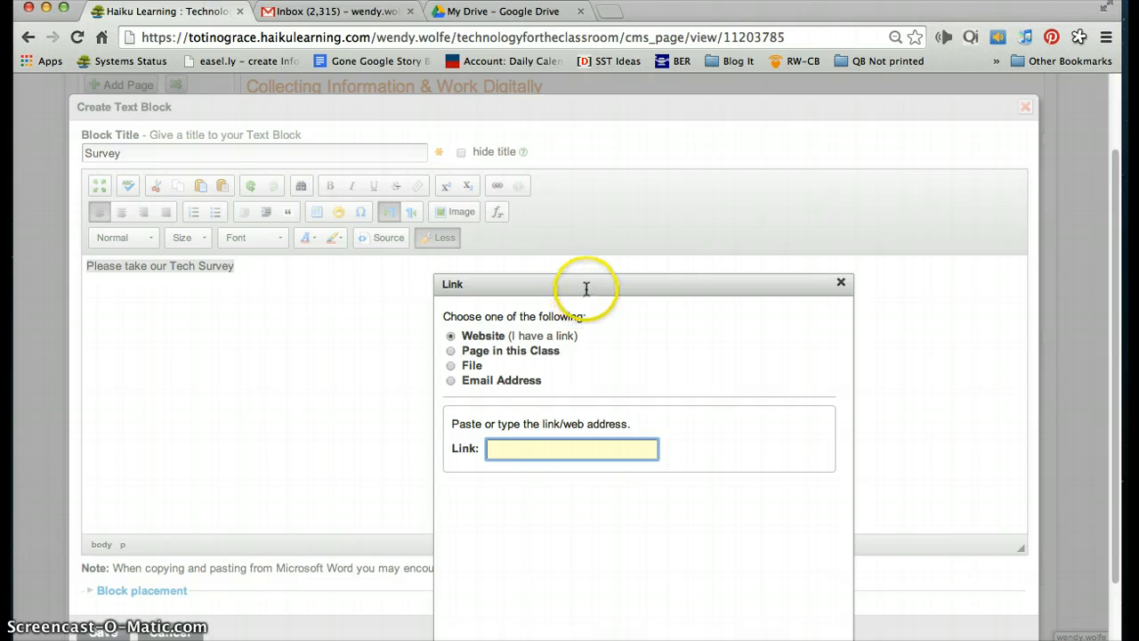
key(super+v)
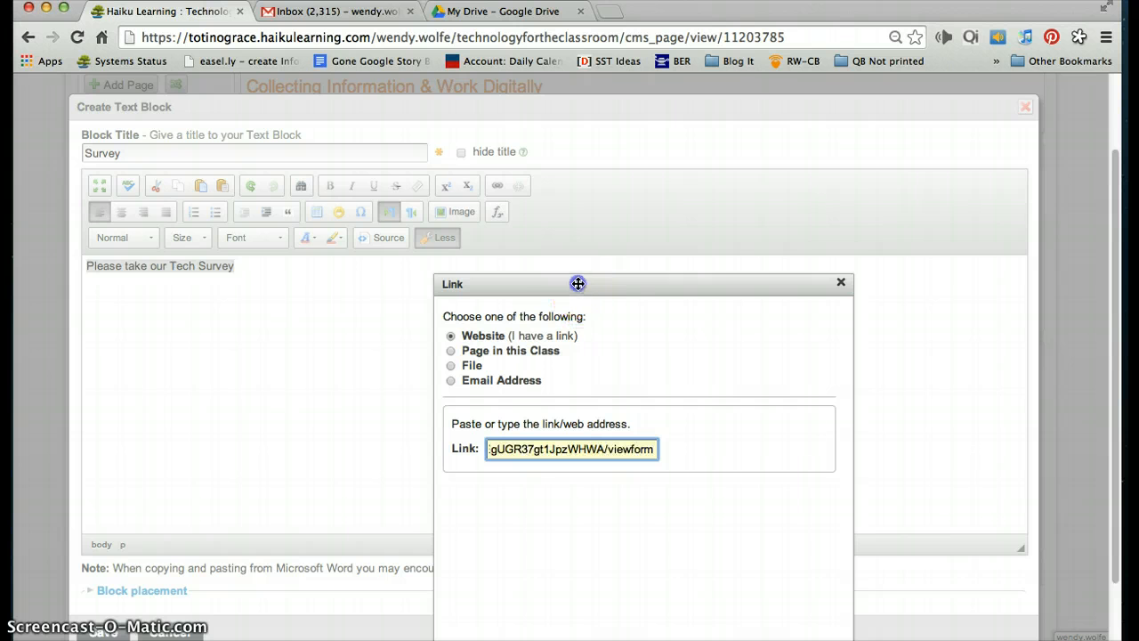
drag(577, 283, 570, 142)
click(452, 563)
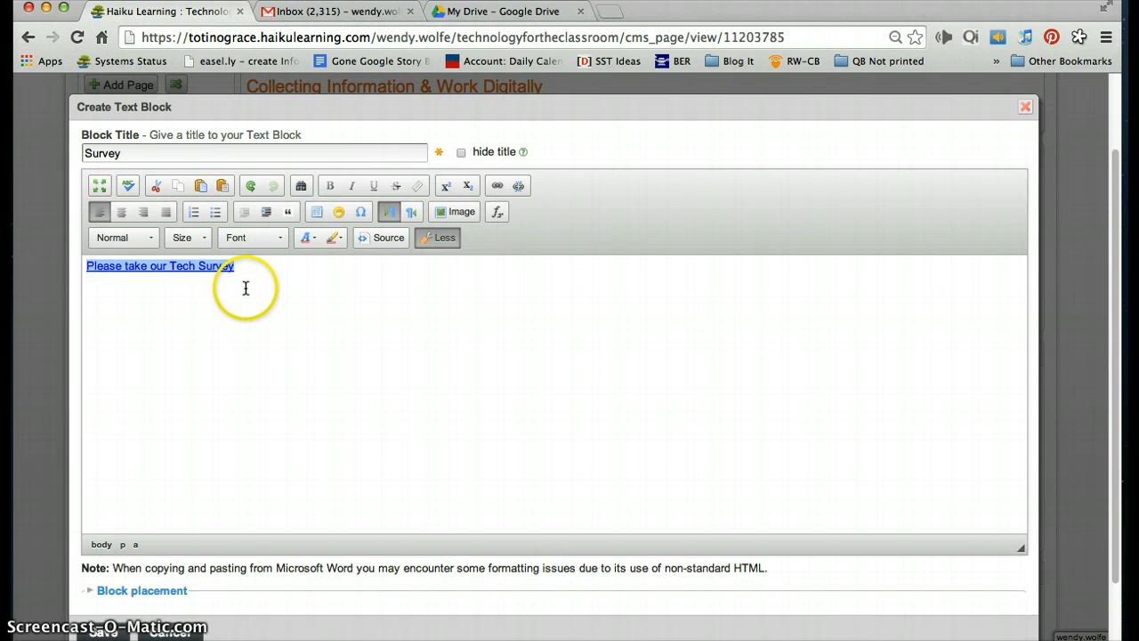
click(246, 288)
click(105, 632)
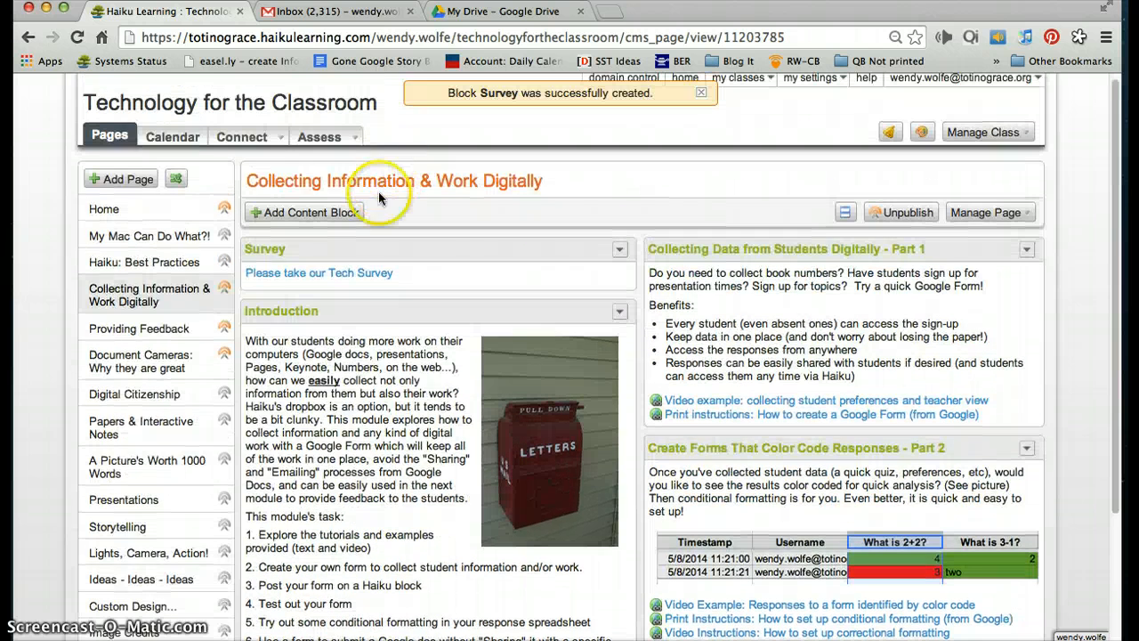
Step: Open the survey from its new link and submit a test response with book number 123 and "2-3 hours"
click(327, 273)
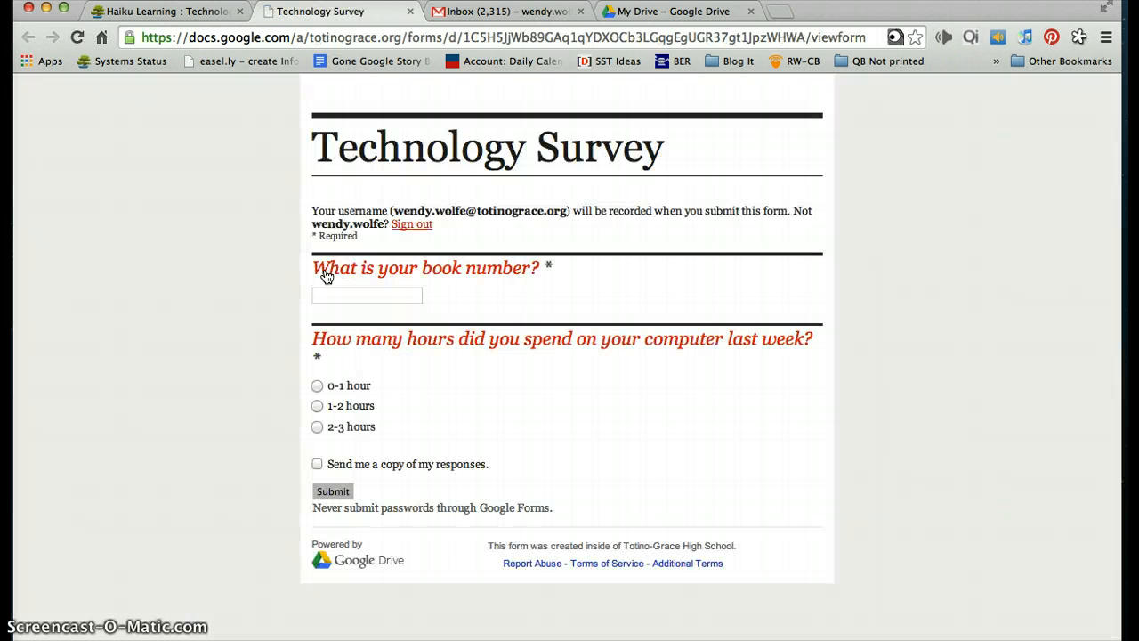
click(367, 294)
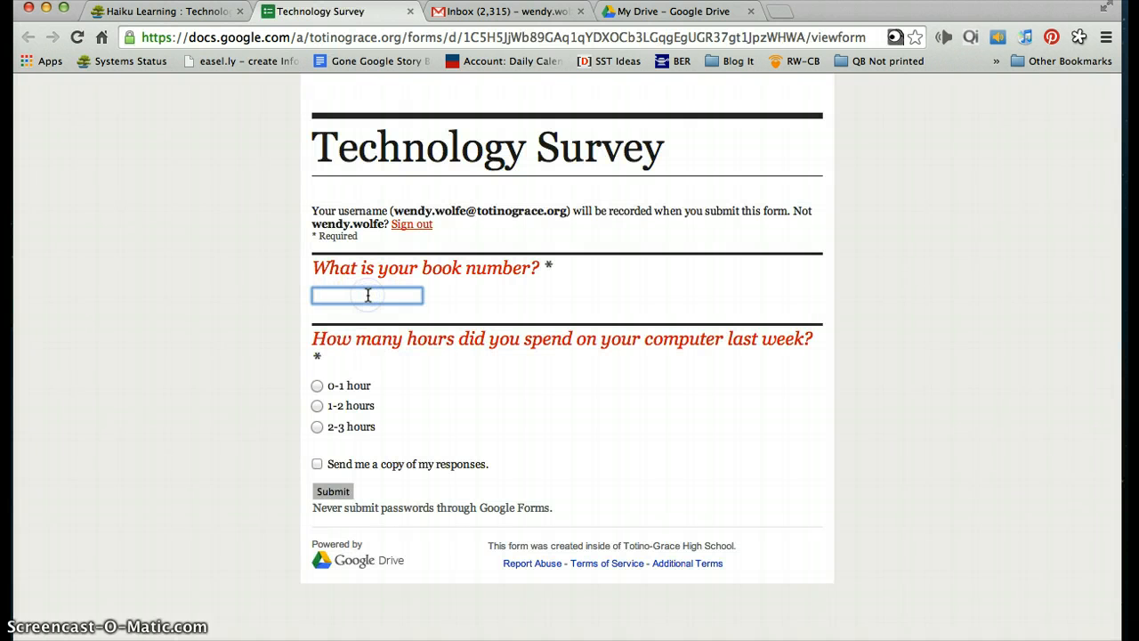
click(317, 426)
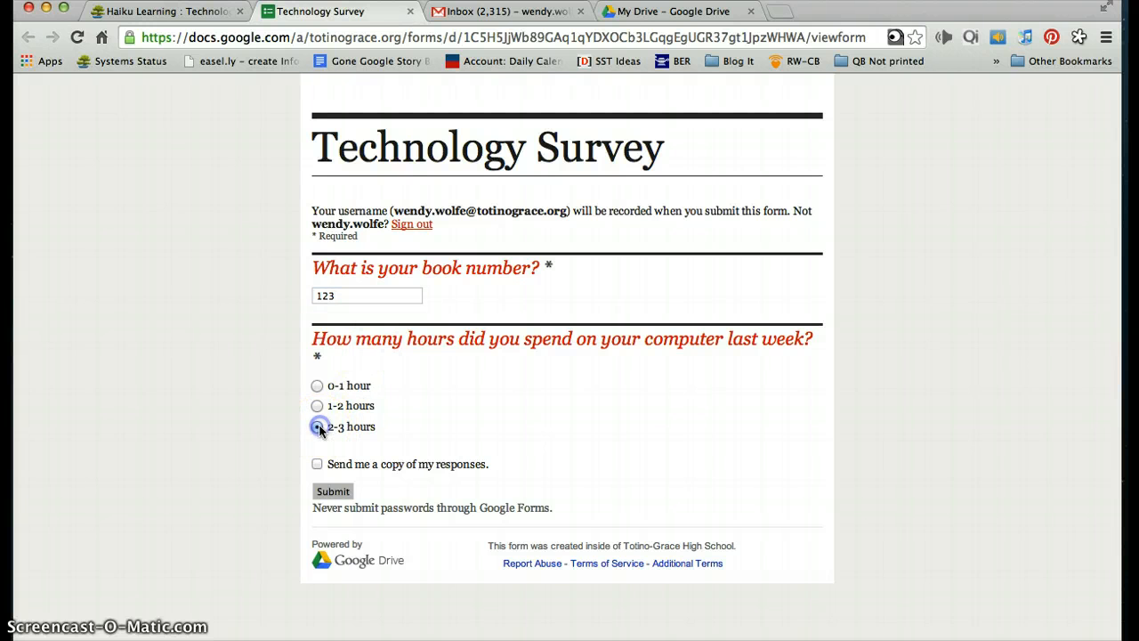
click(333, 491)
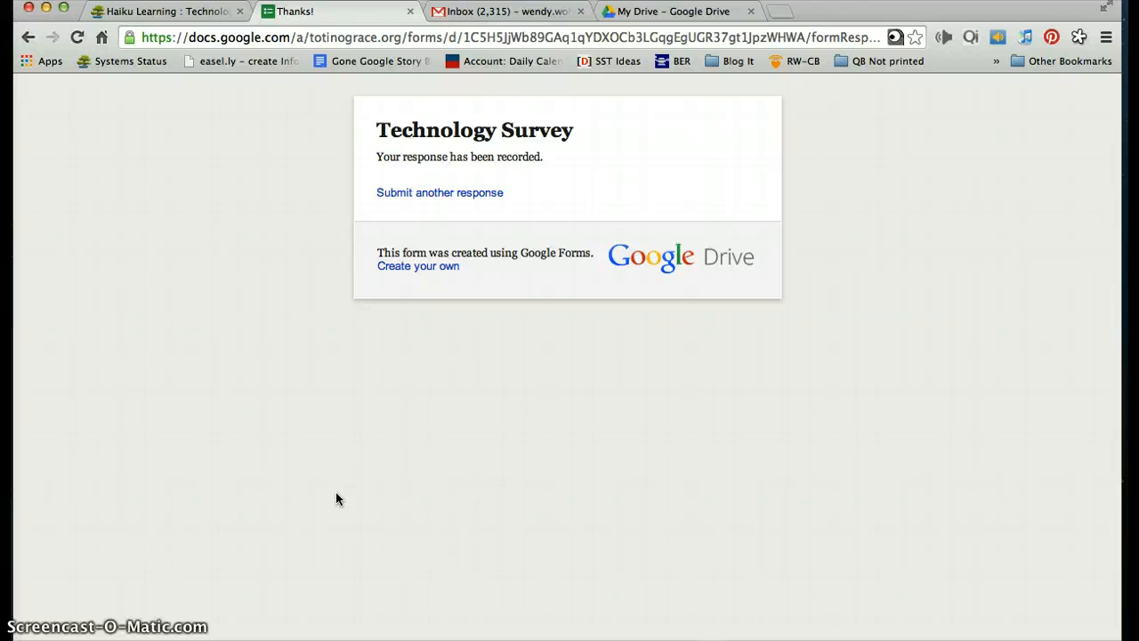
Step: Switch to Safari and close the live Technology Survey page and its form editor, leaving My Drive open
click(155, 511)
mouse_move(524, 639)
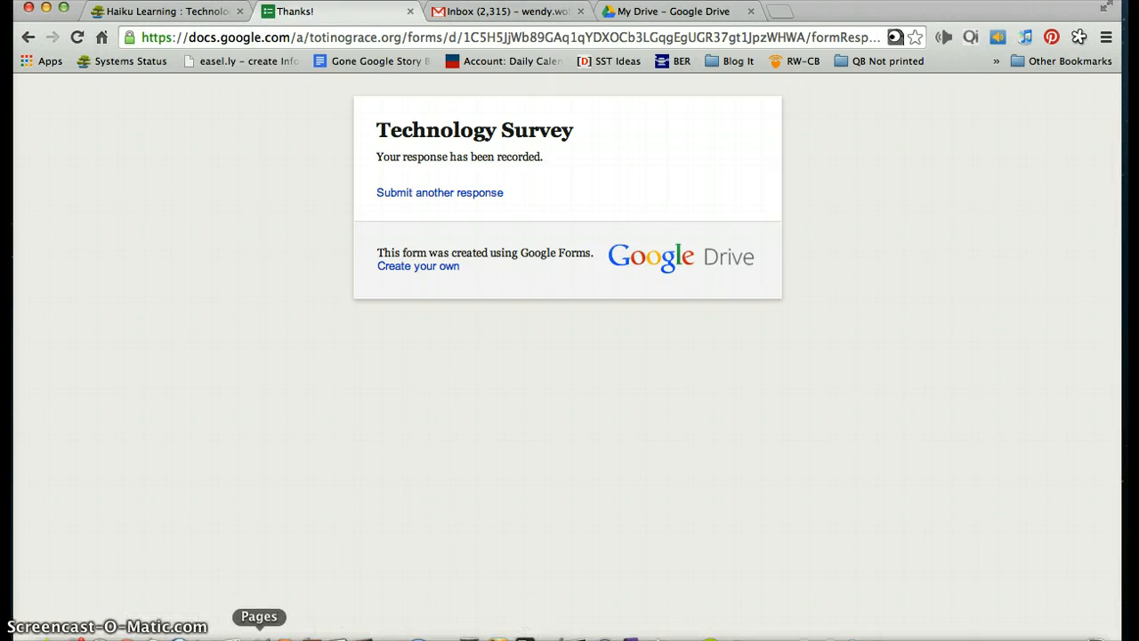
click(155, 635)
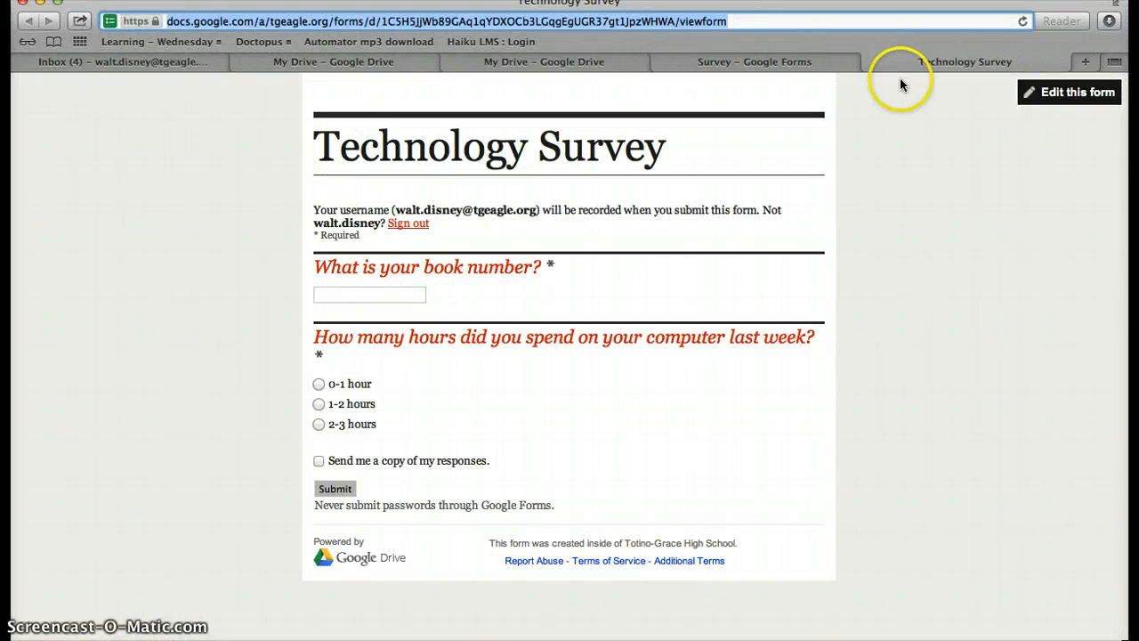
click(871, 64)
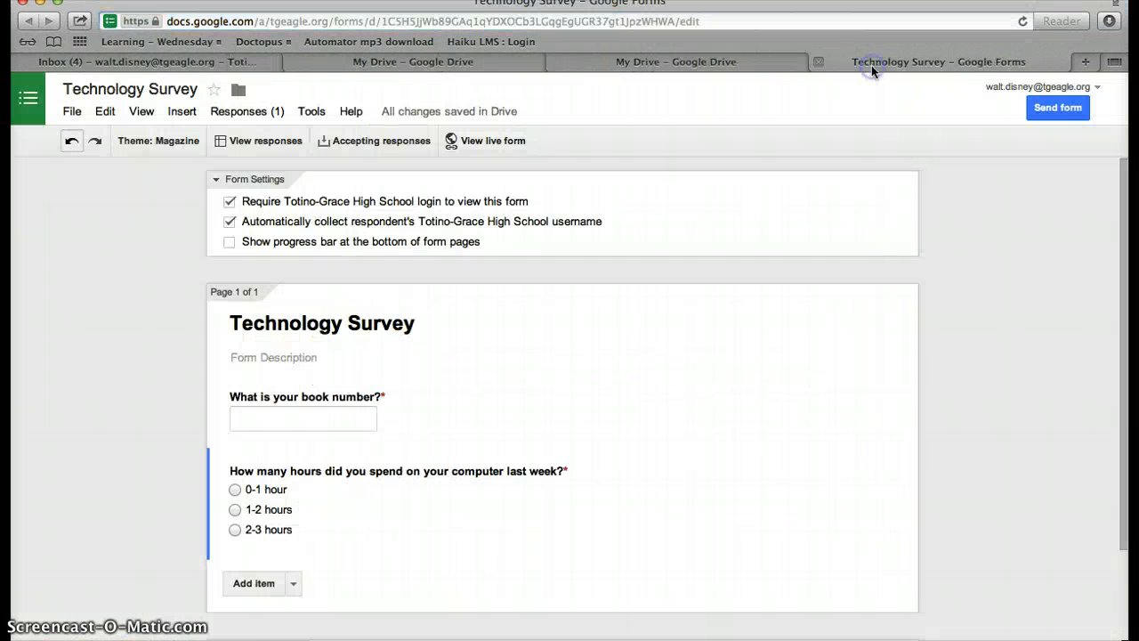
click(674, 64)
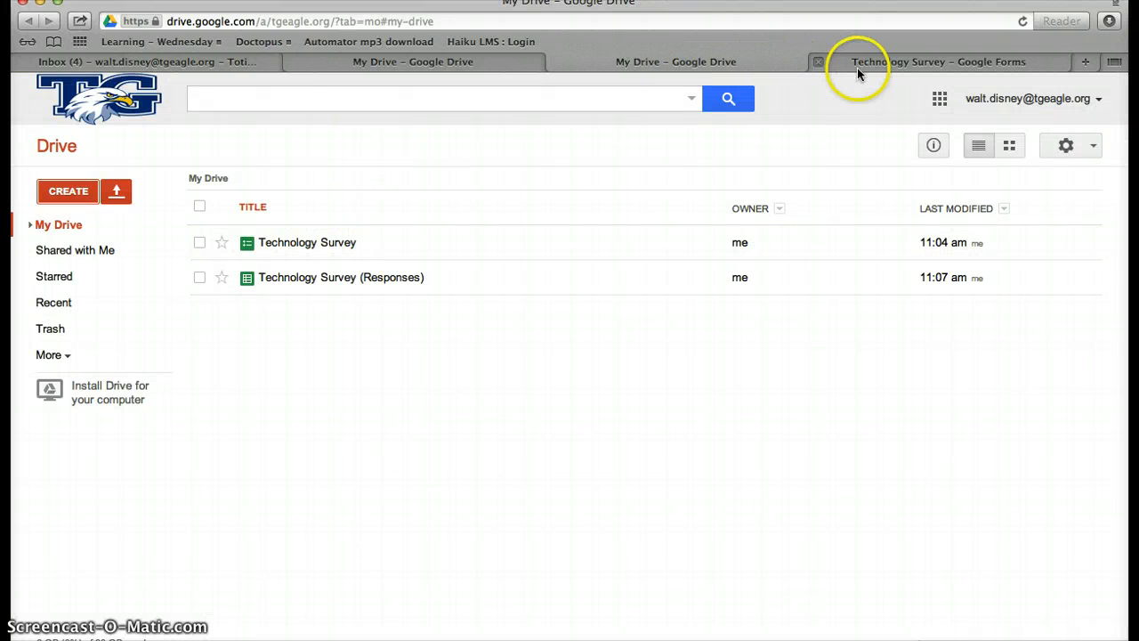
click(820, 62)
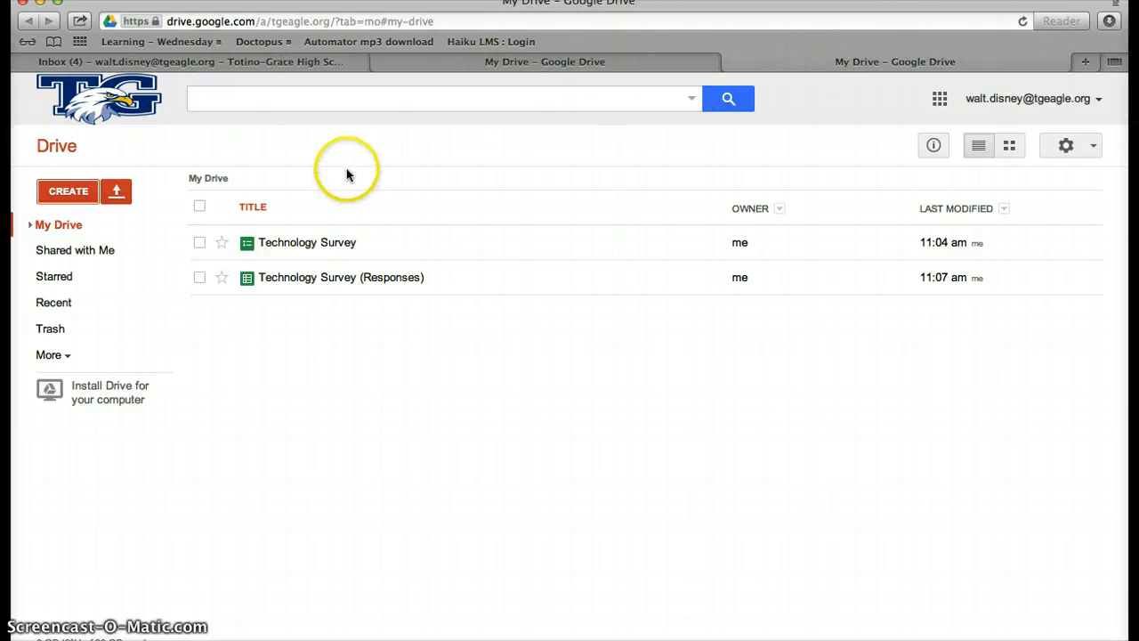
Step: Open the Technology Survey form from My Drive, view its responses spreadsheet and dismiss the Improved Comments notice
click(305, 242)
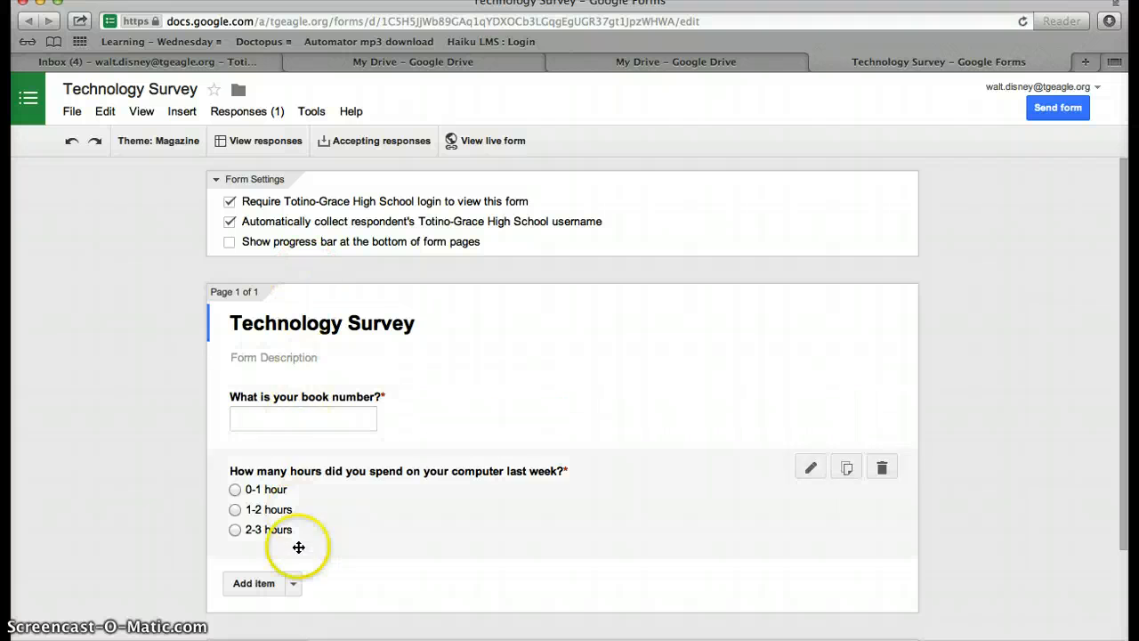
click(263, 143)
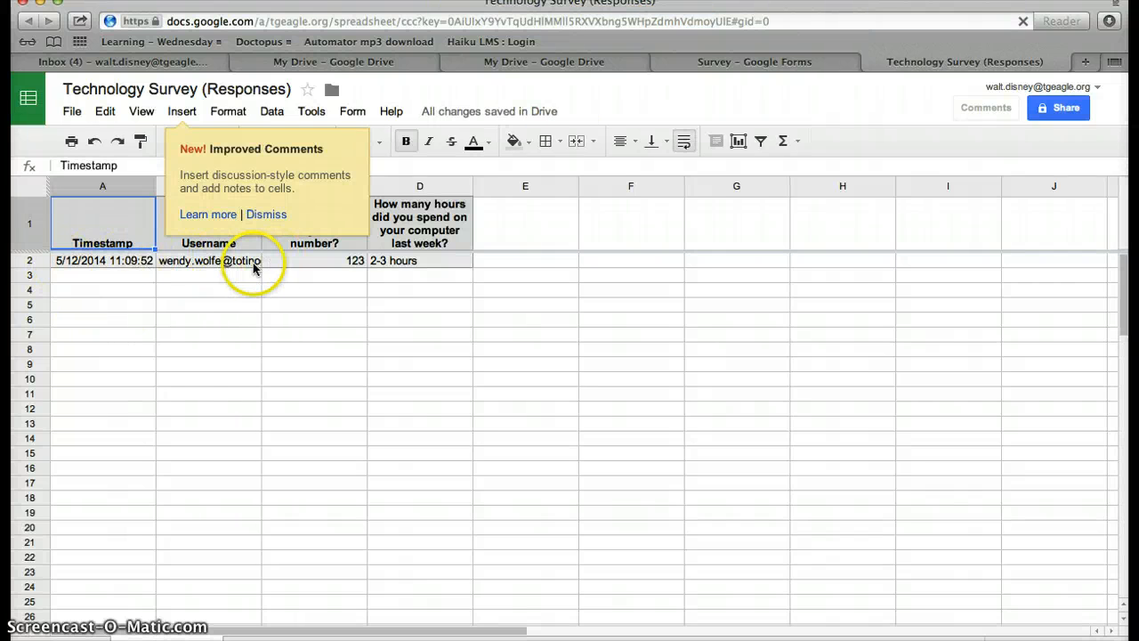
click(264, 215)
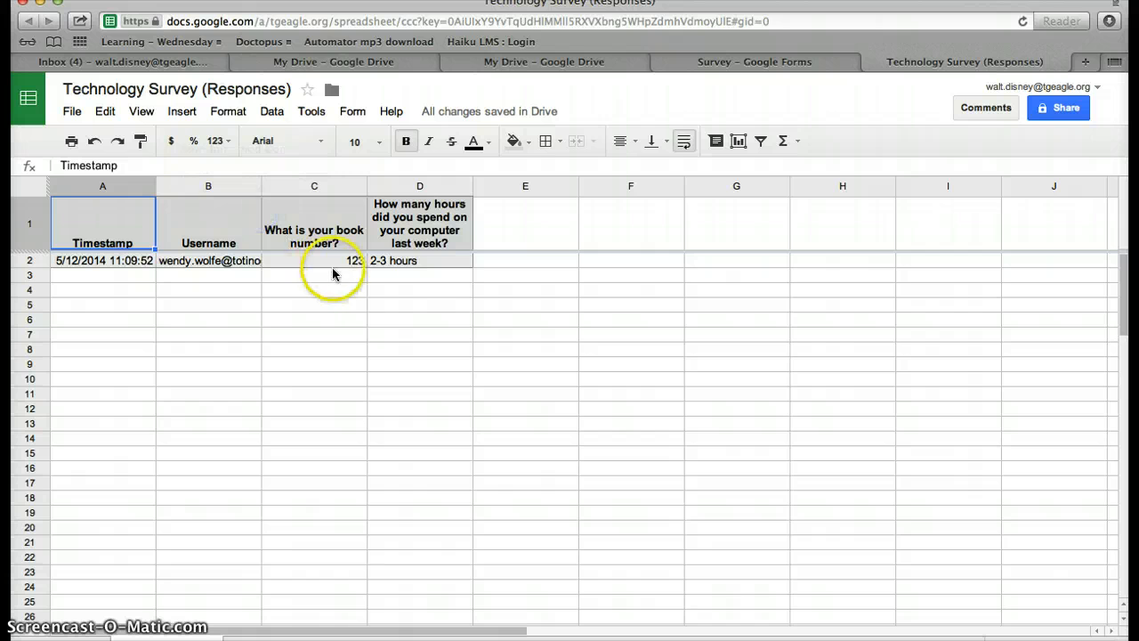
Step: Return to the My Drive file list and open the Technology Survey (Responses) spreadsheet from there
click(748, 64)
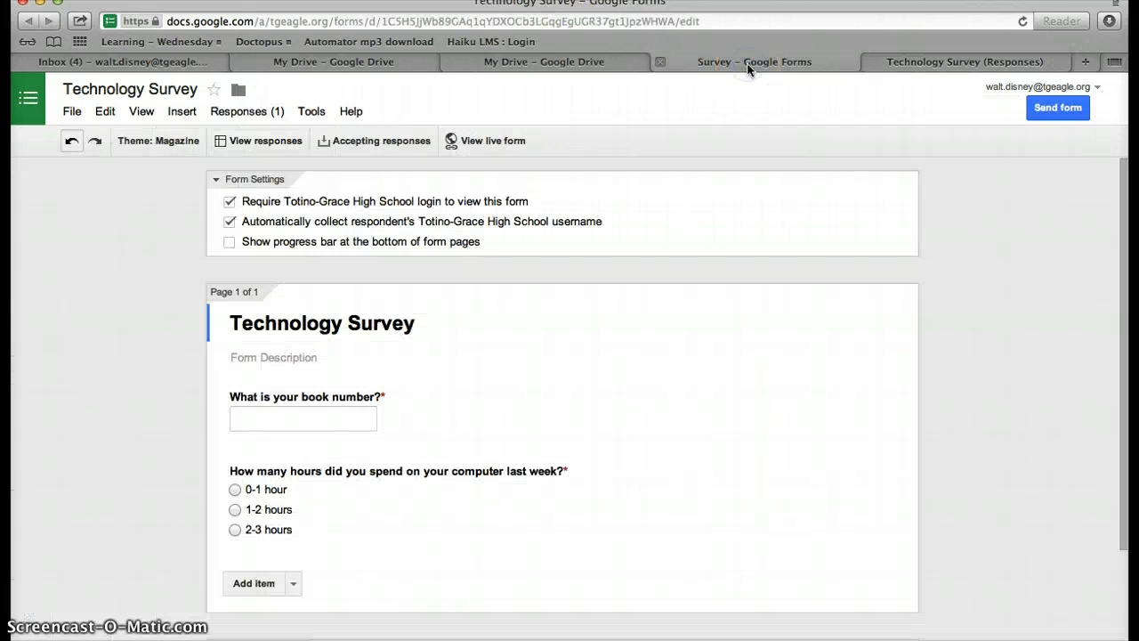
click(536, 64)
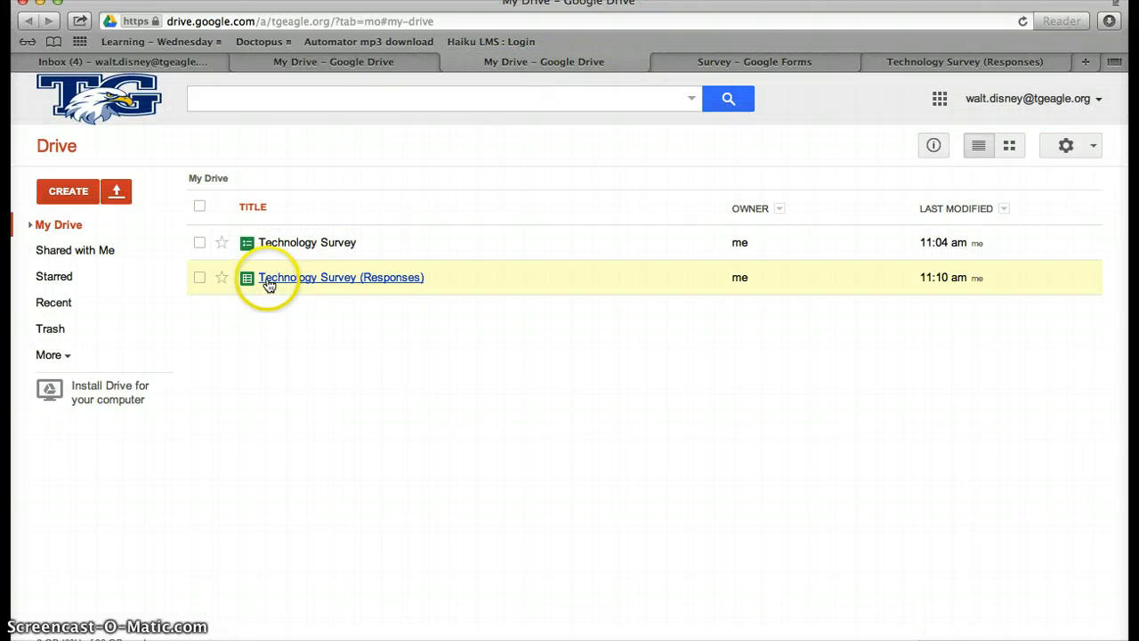
click(396, 283)
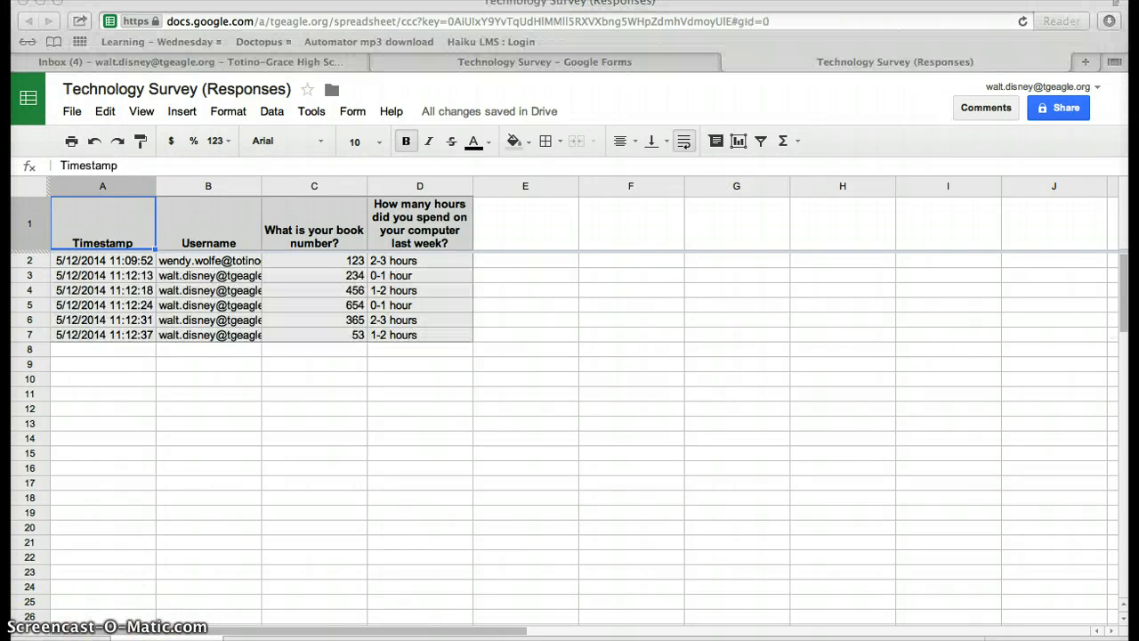
Step: Examine the book number and computer hours answers row by row in the responses spreadsheet
click(332, 264)
key(Down)
key(Down)
key(Down)
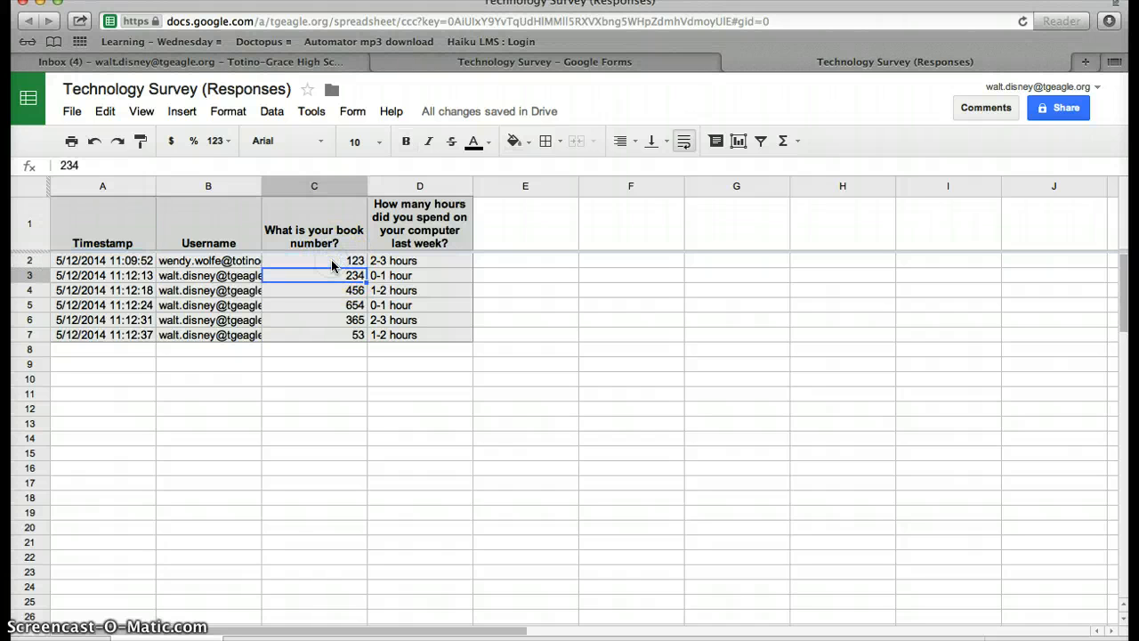
key(Right)
key(Down)
key(Down)
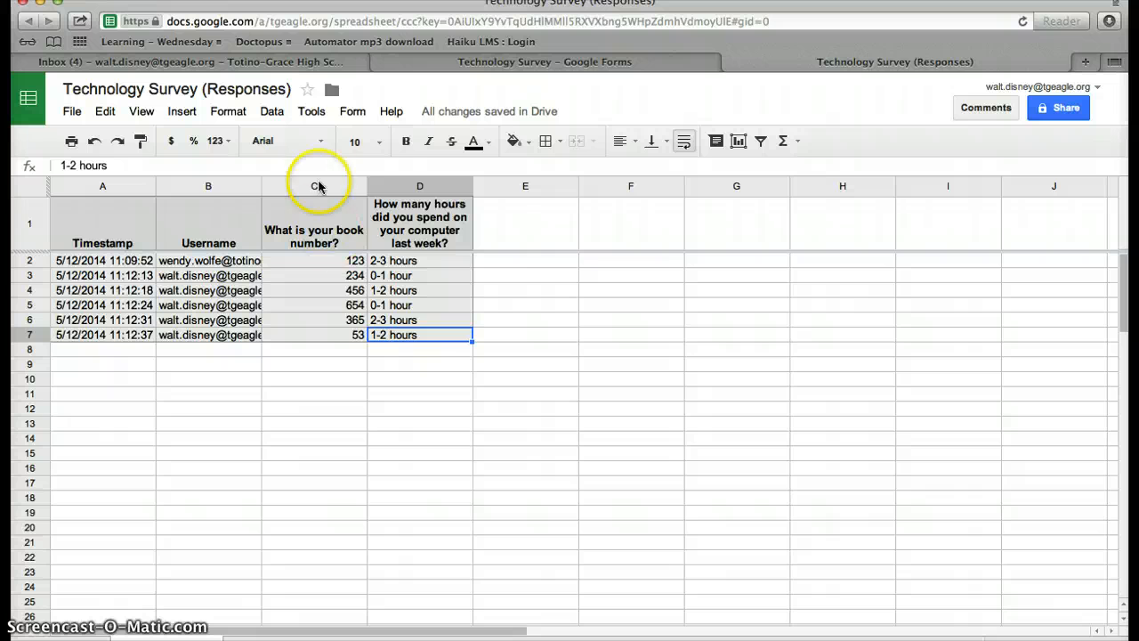
Step: Show the form's summary of responses, review its answer chart and daily responses graph, and close the summary
click(311, 113)
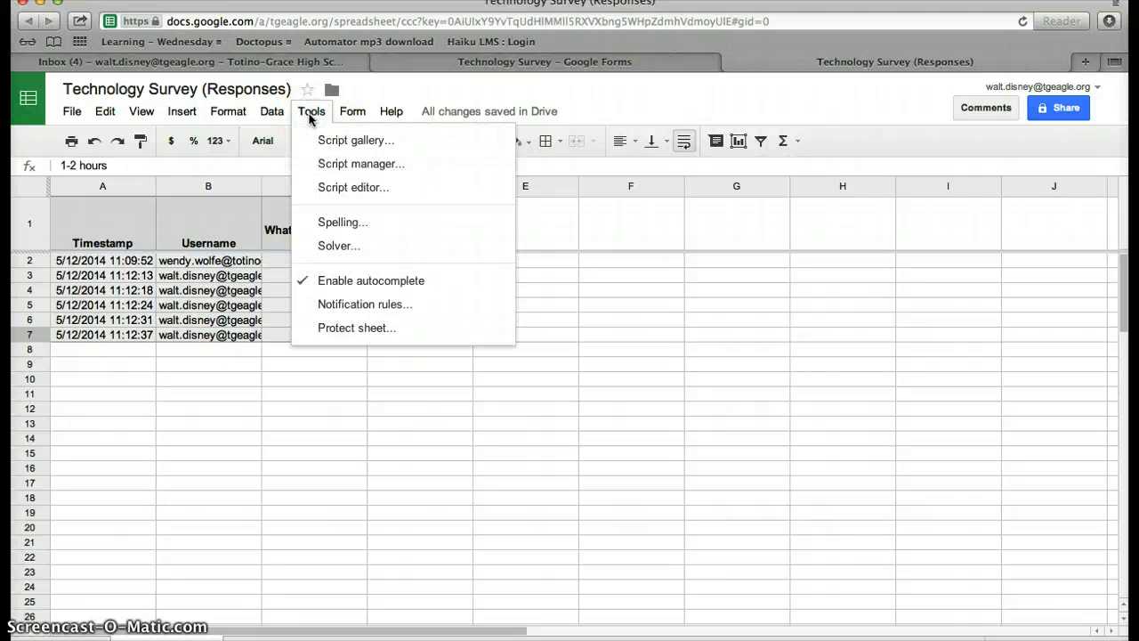
click(348, 113)
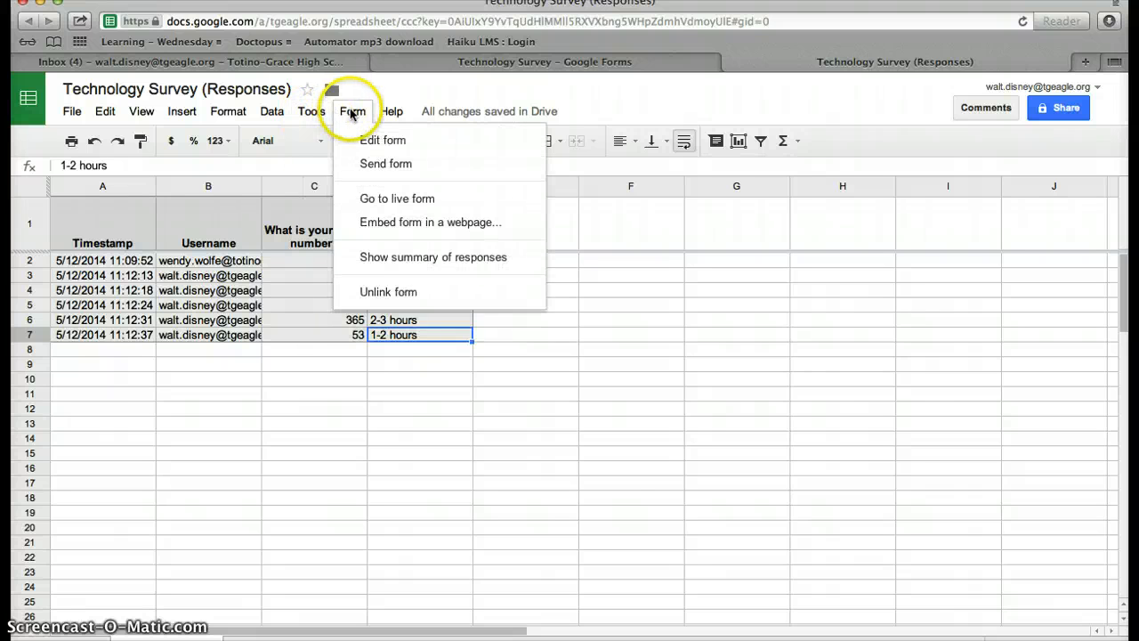
click(389, 258)
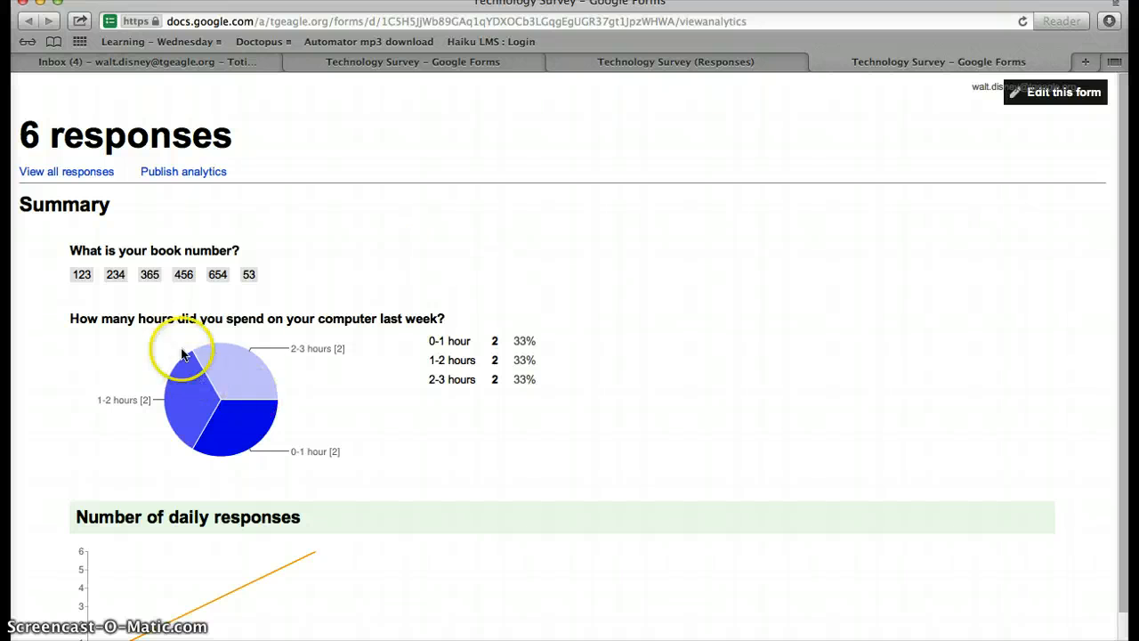
scroll(467, 378, down, 2)
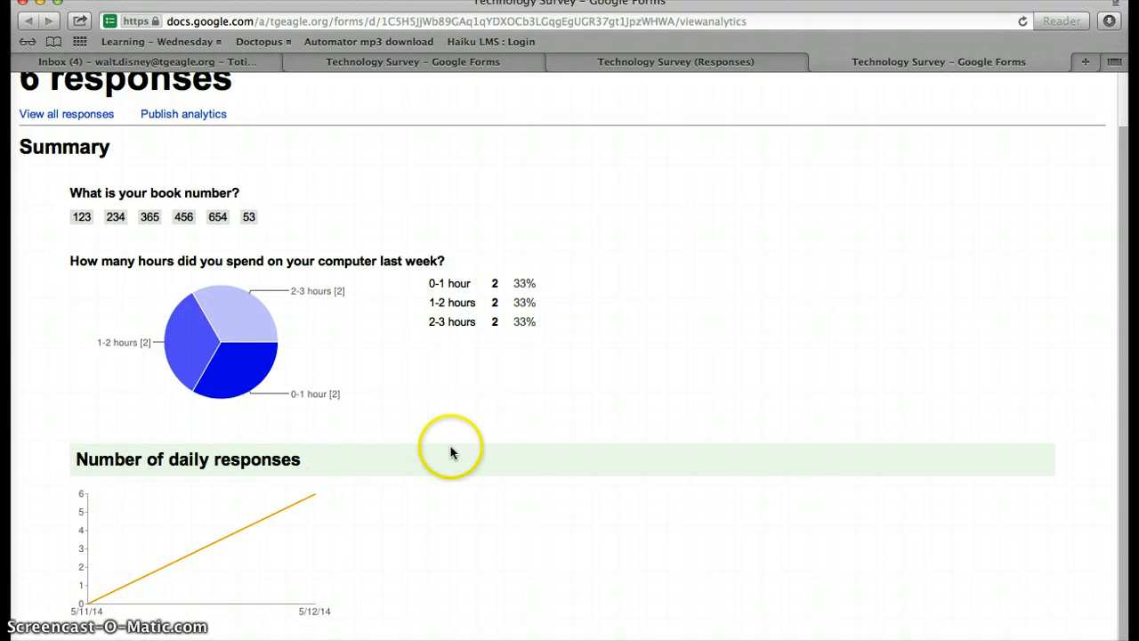
scroll(447, 448, up, 2)
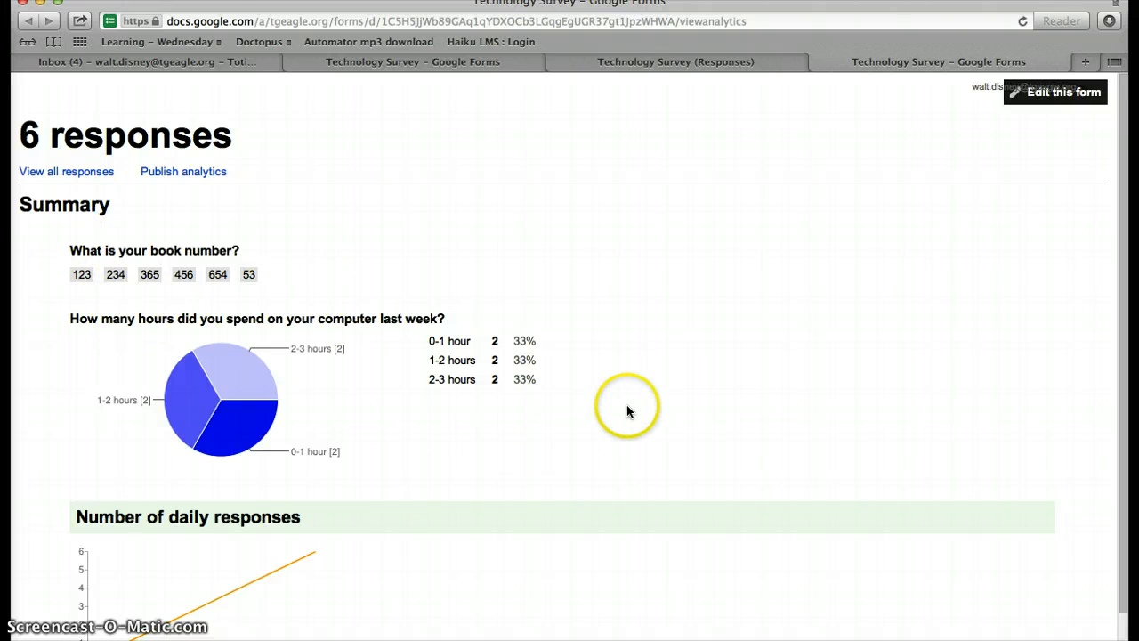
click(820, 61)
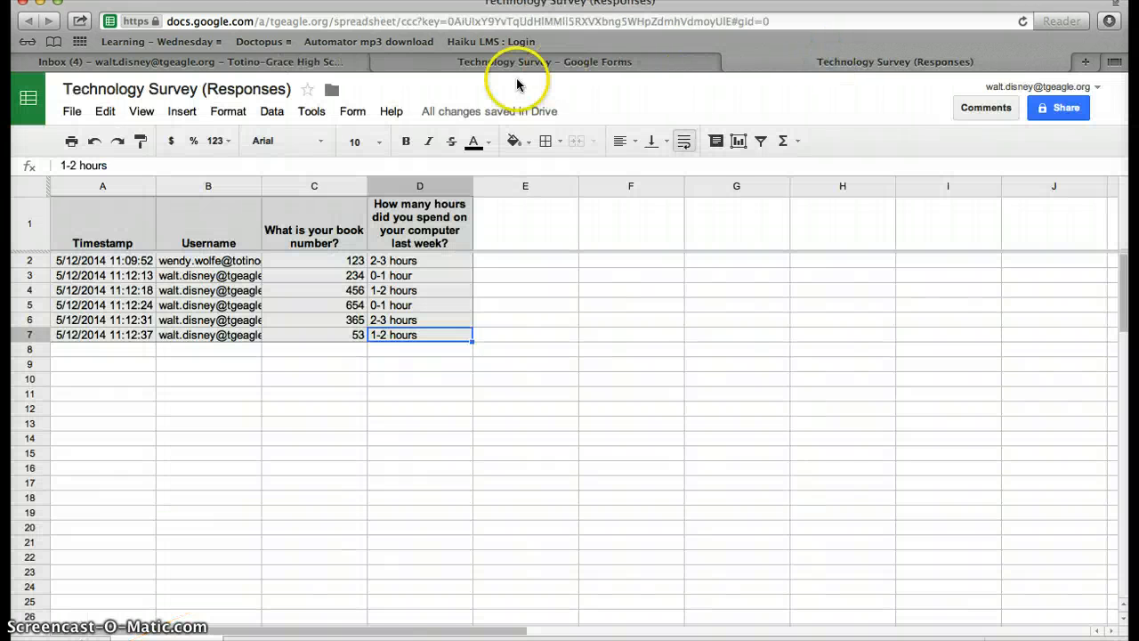
Step: Open the summary of responses again from the responses spreadsheet
click(352, 113)
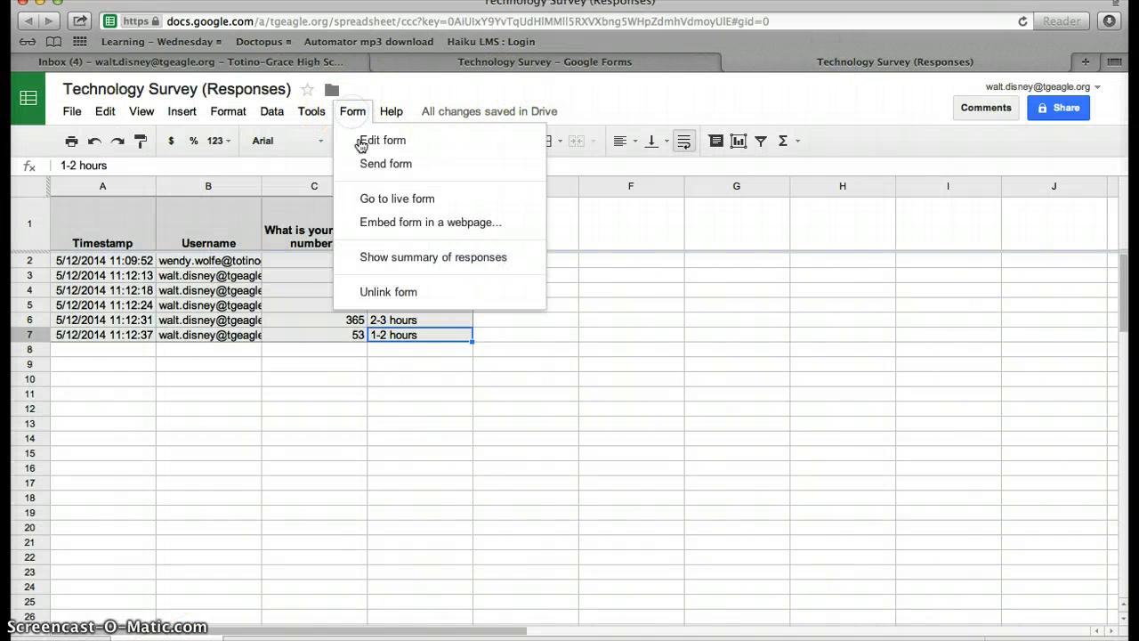
click(400, 265)
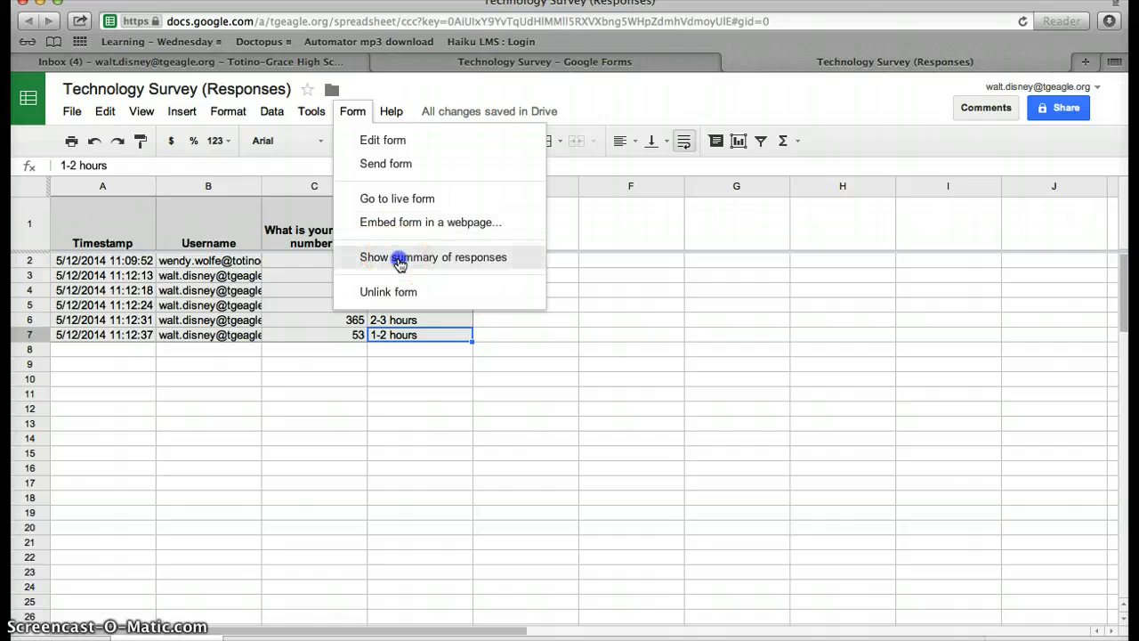